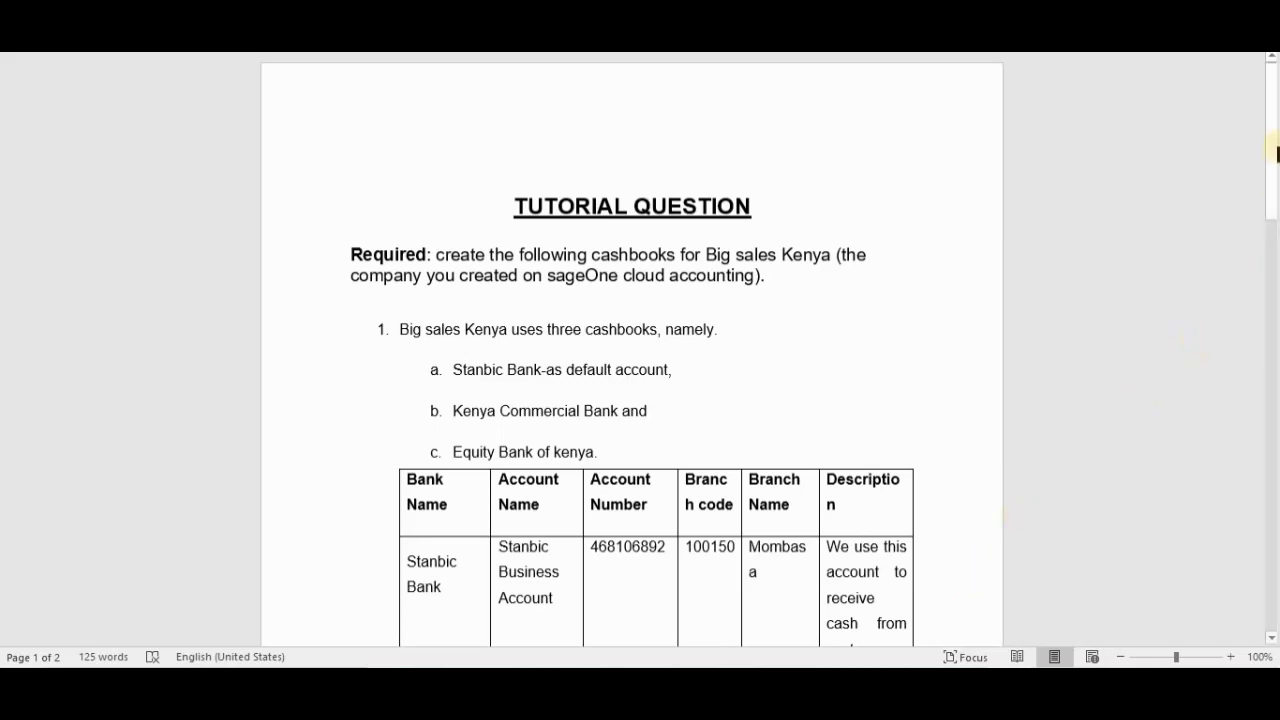
- Scroll the Word document down until the bank account details table is visible
left_click_drag(1275, 177, 1276, 151)
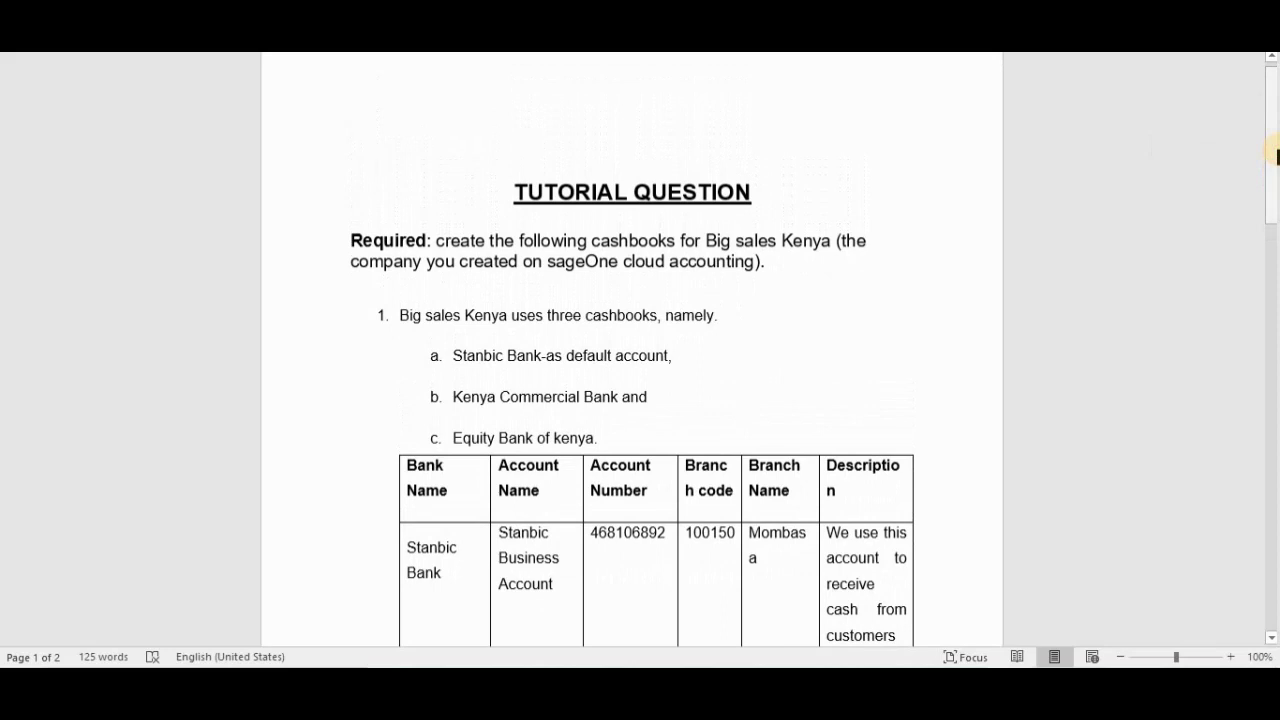
left_click_drag(1275, 152, 1275, 228)
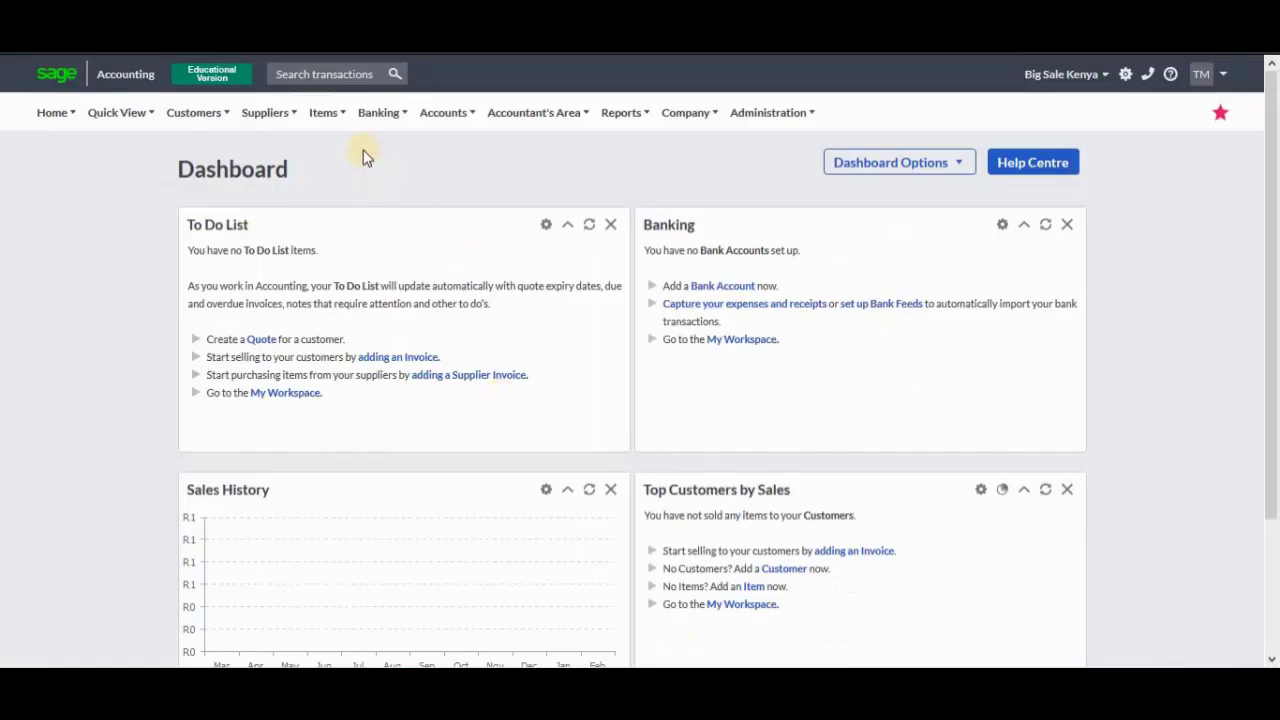
- Reload the Home dashboard and start a new bank account via Banking > Add a Bank or Credit Card
mouse_move(61, 124)
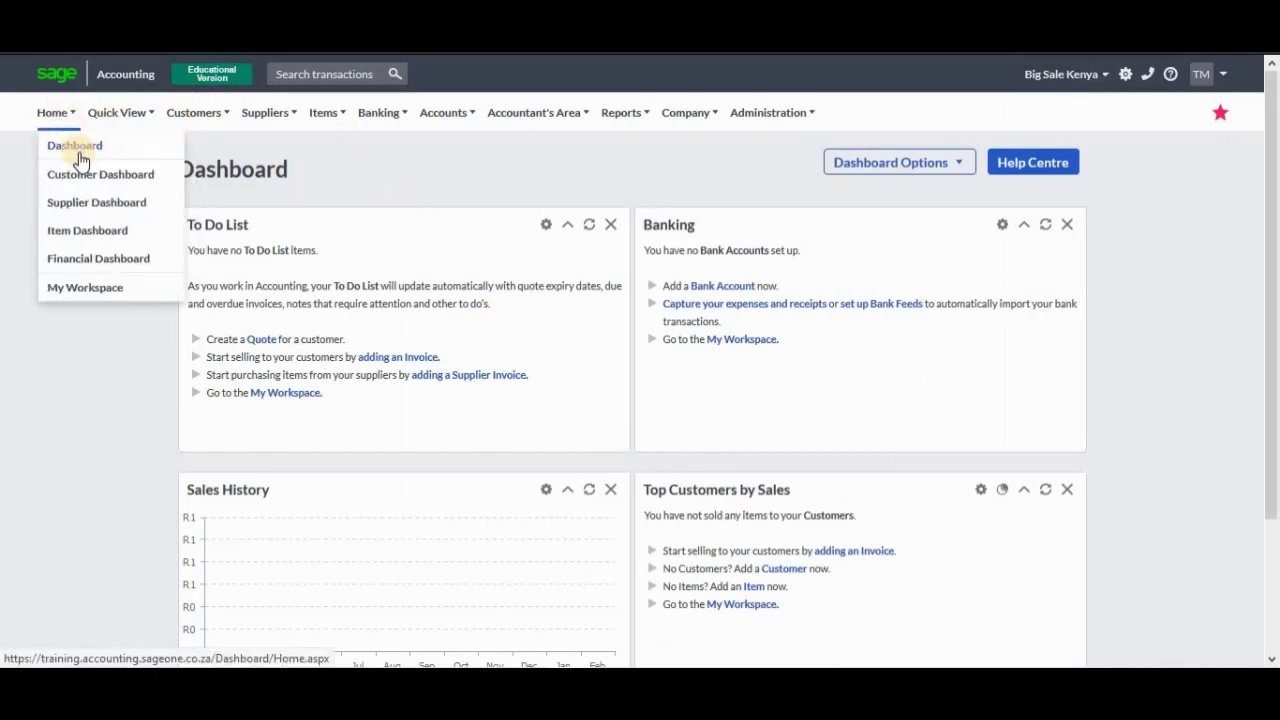
left_click(74, 148)
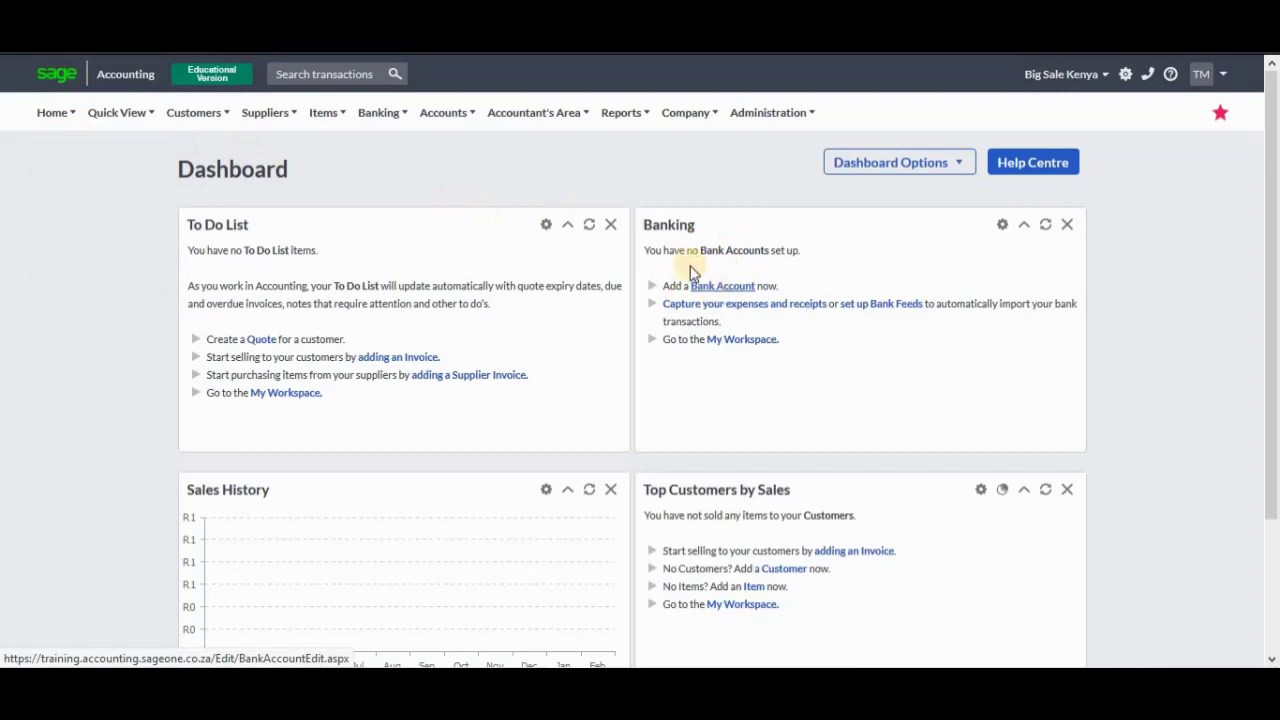
mouse_move(373, 116)
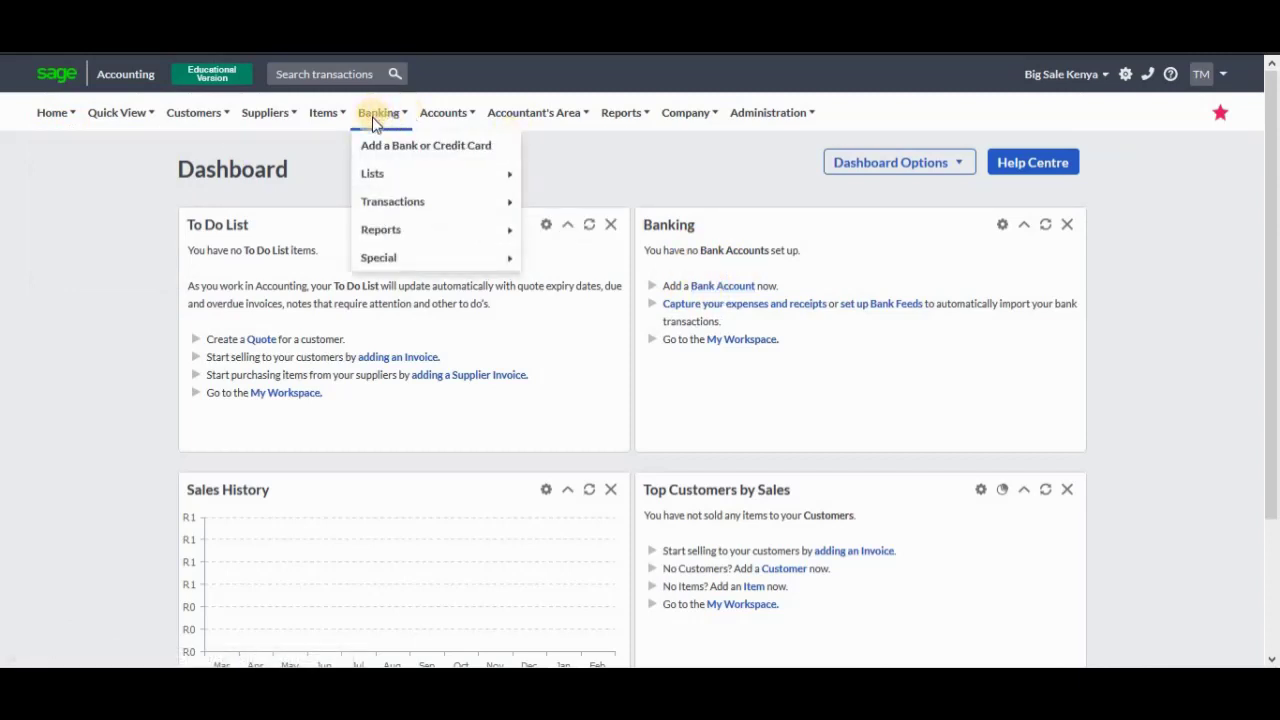
left_click(385, 155)
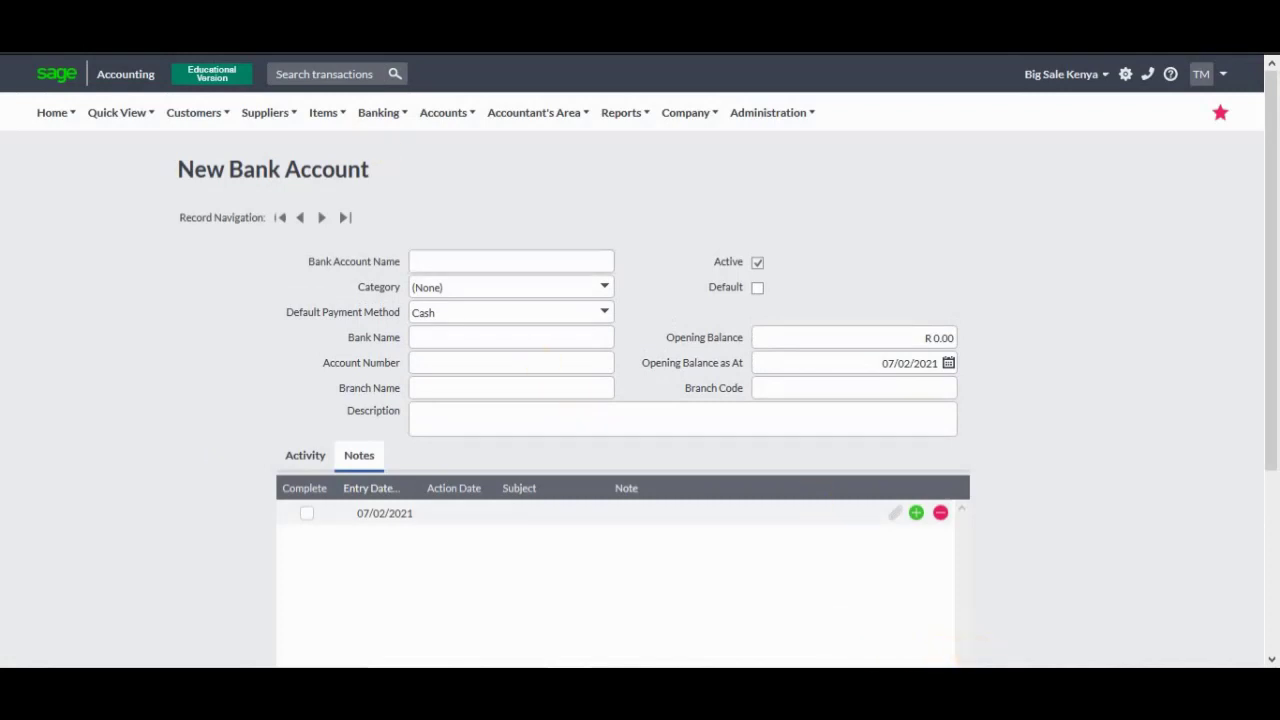
- Paste 'Stanbic Business Account' from Word as the bank account name, leaving category as (None)
key("alt+Tab")
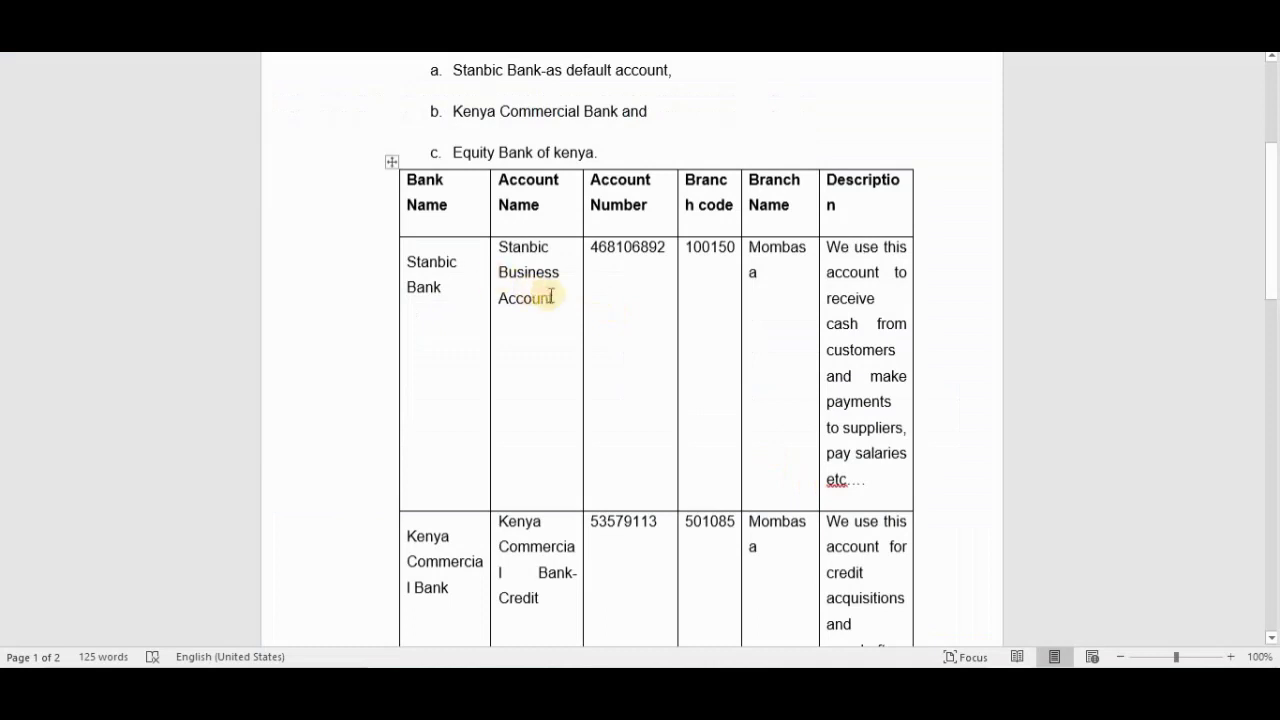
left_click_drag(551, 294, 498, 246)
key("ctrl+c")
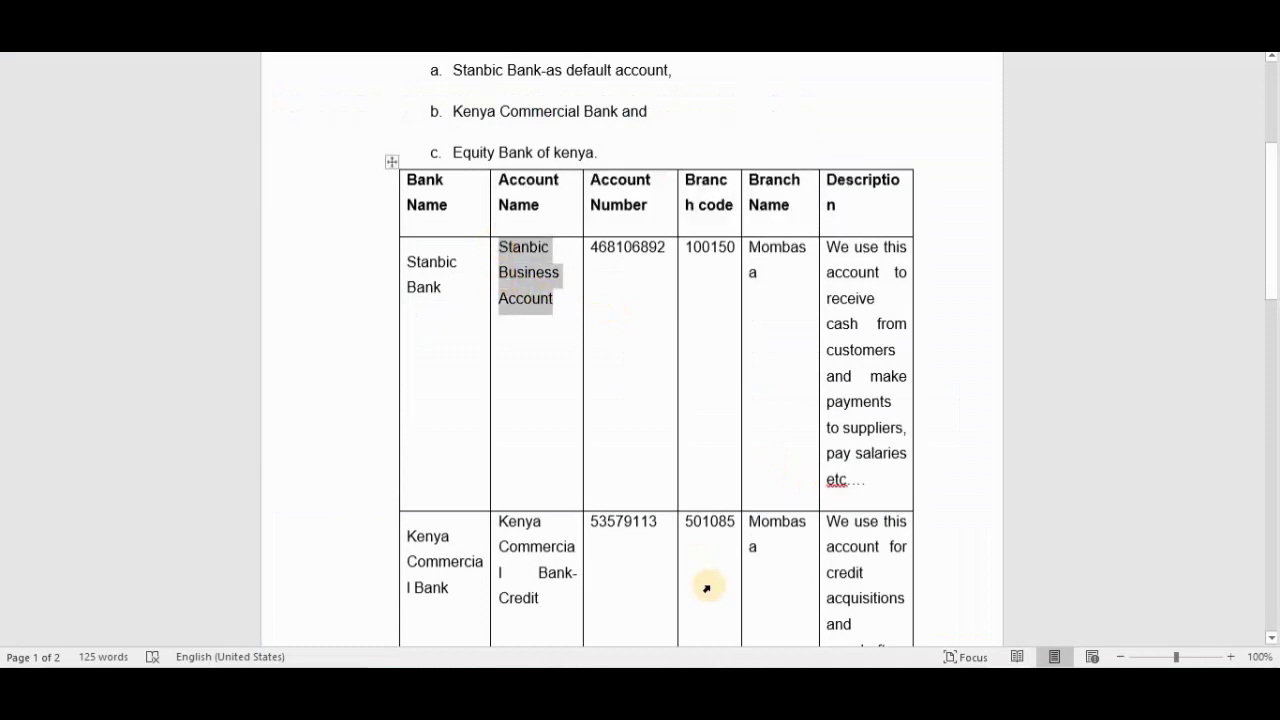
key("alt+Tab")
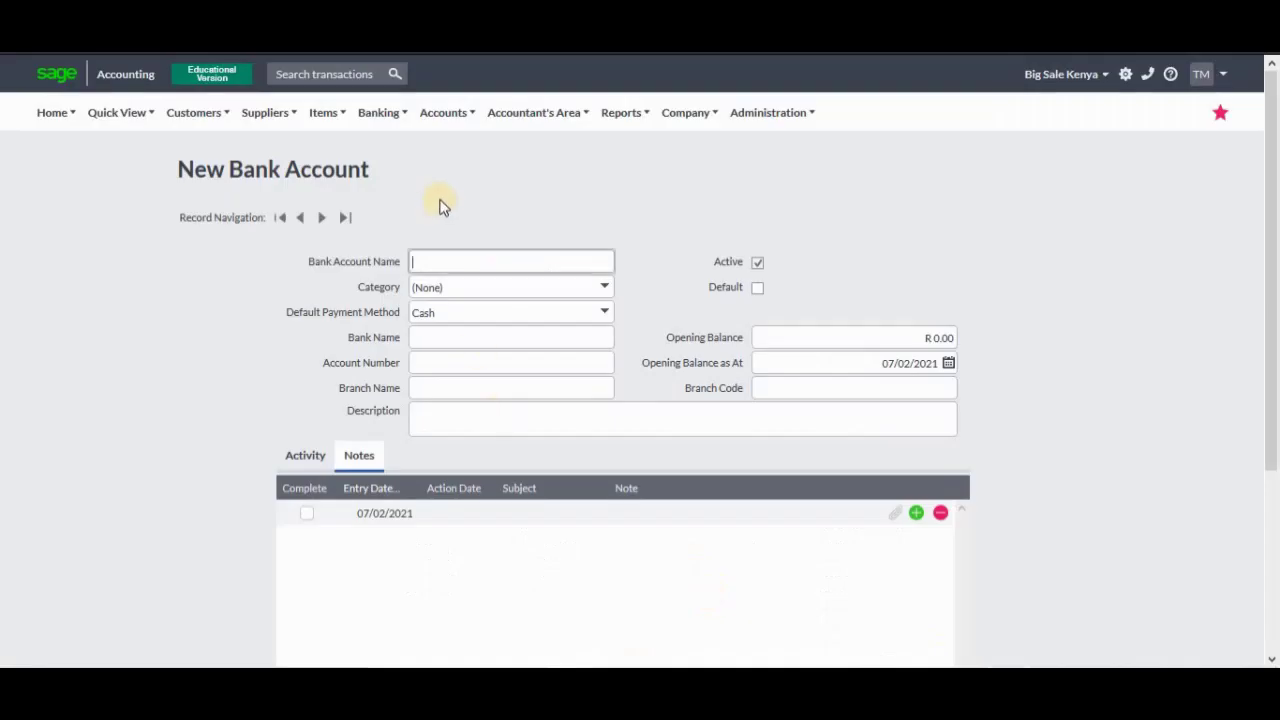
key("ctrl+v")
left_click(604, 287)
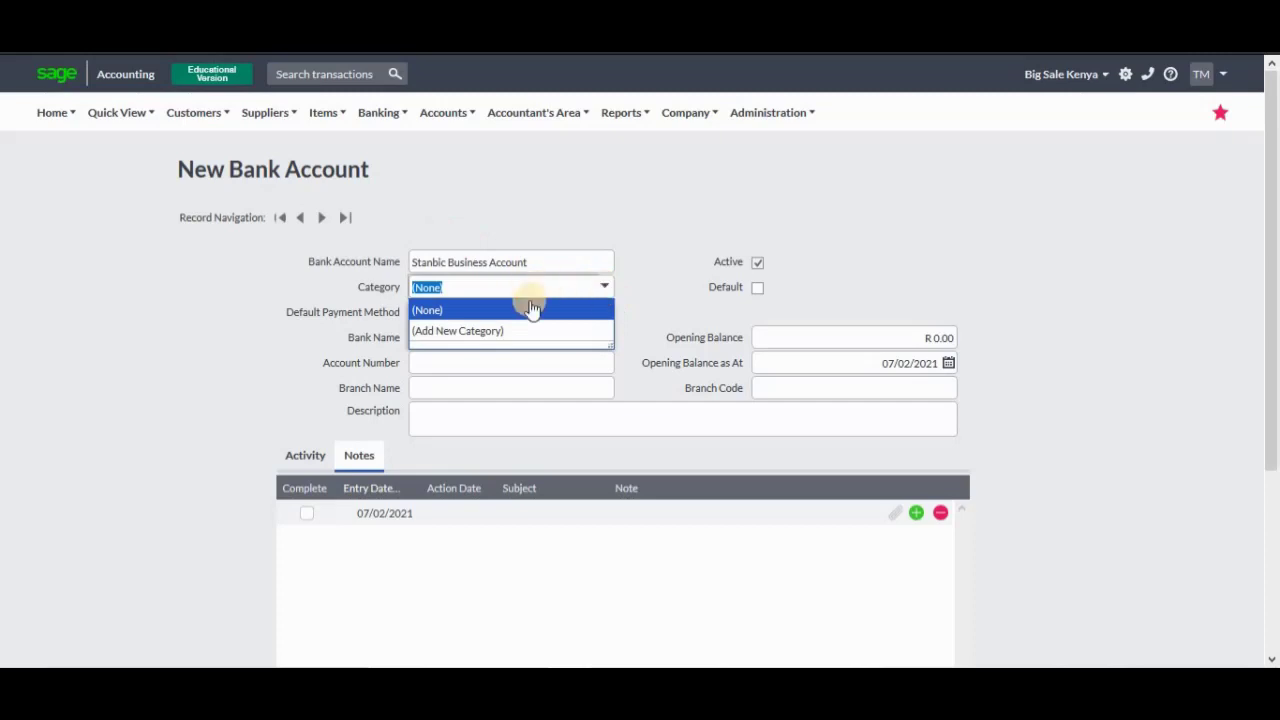
left_click(606, 289)
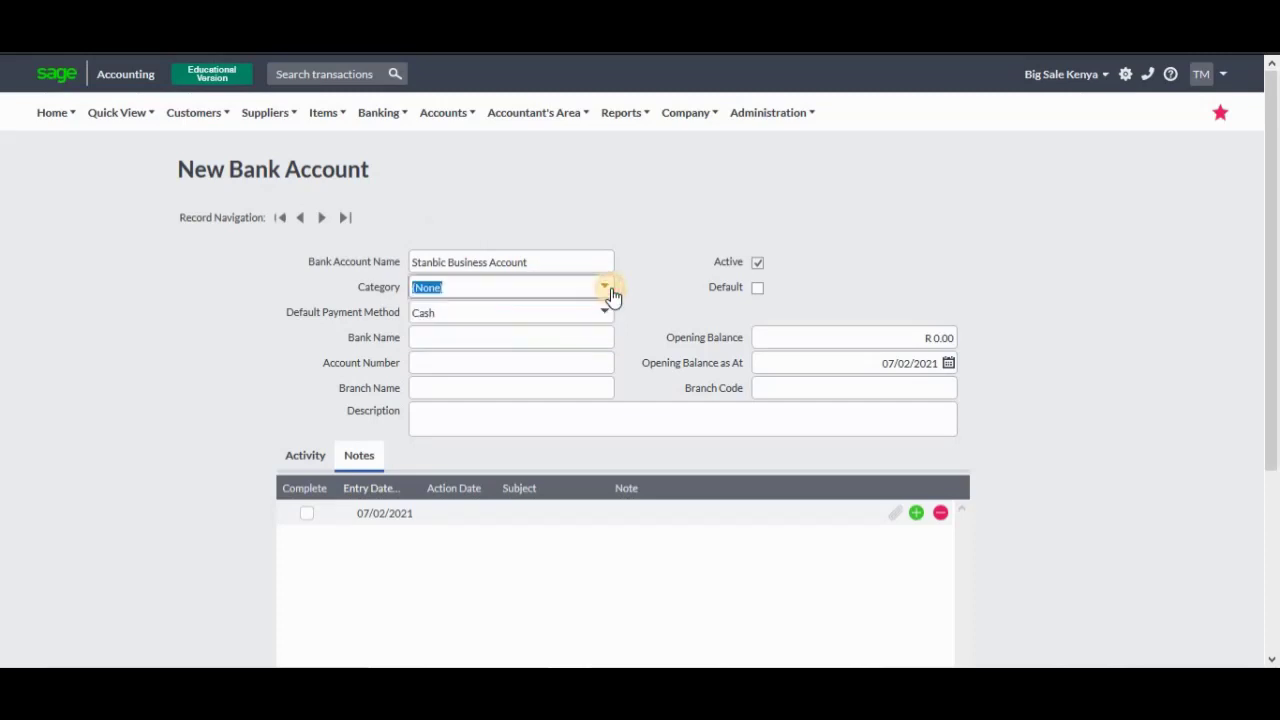
- Copy 'Stanbic Bank' from the Word table into the Bank Name field
left_click(547, 337)
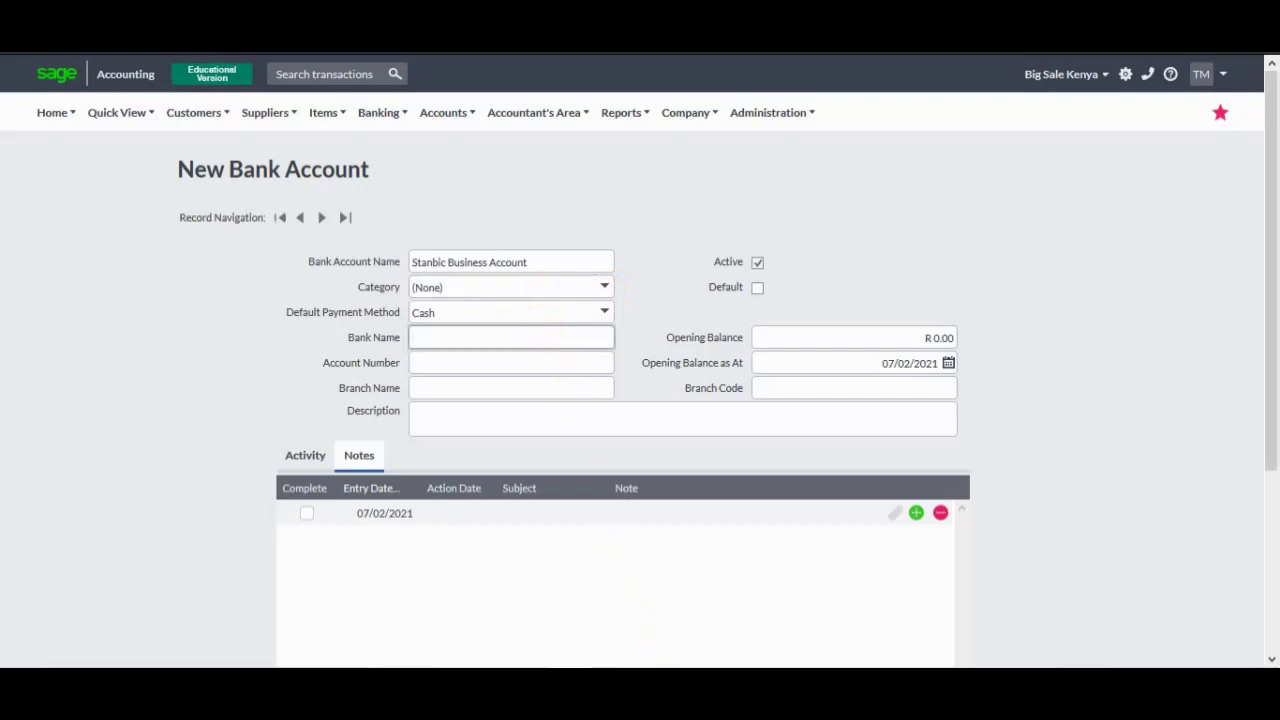
key("alt+Tab")
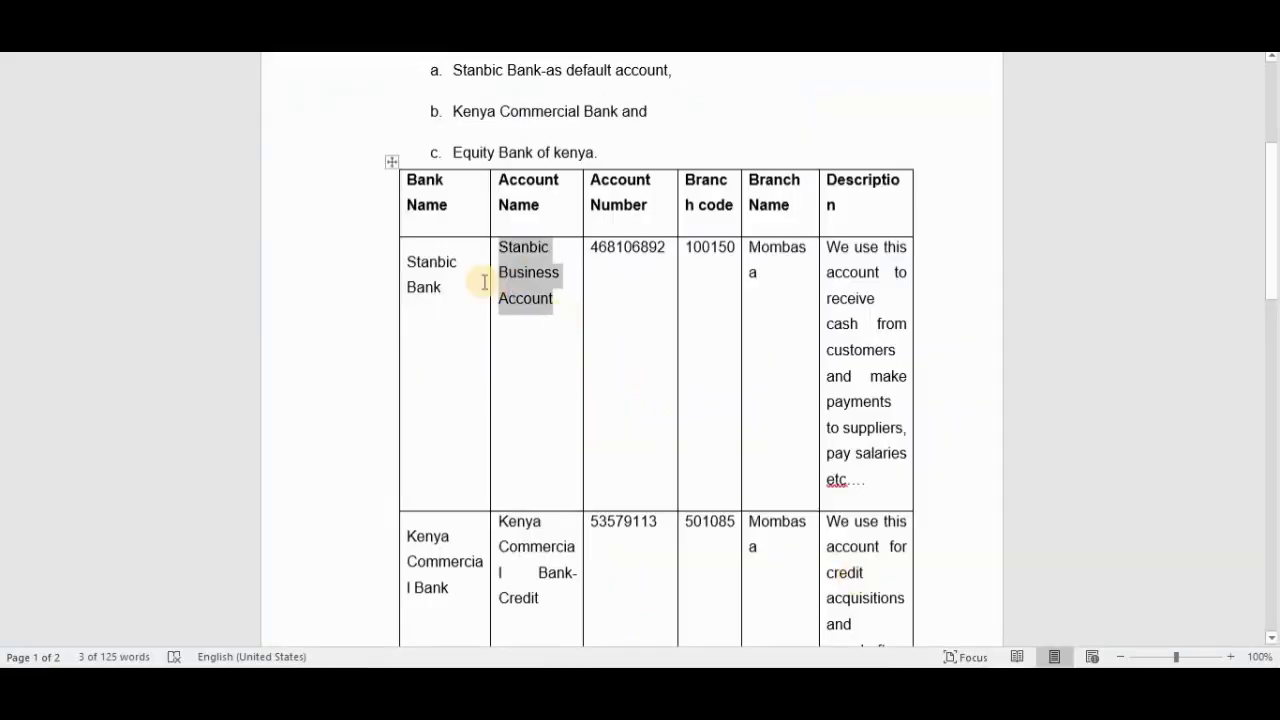
left_click_drag(442, 286, 398, 263)
key("ctrl+c")
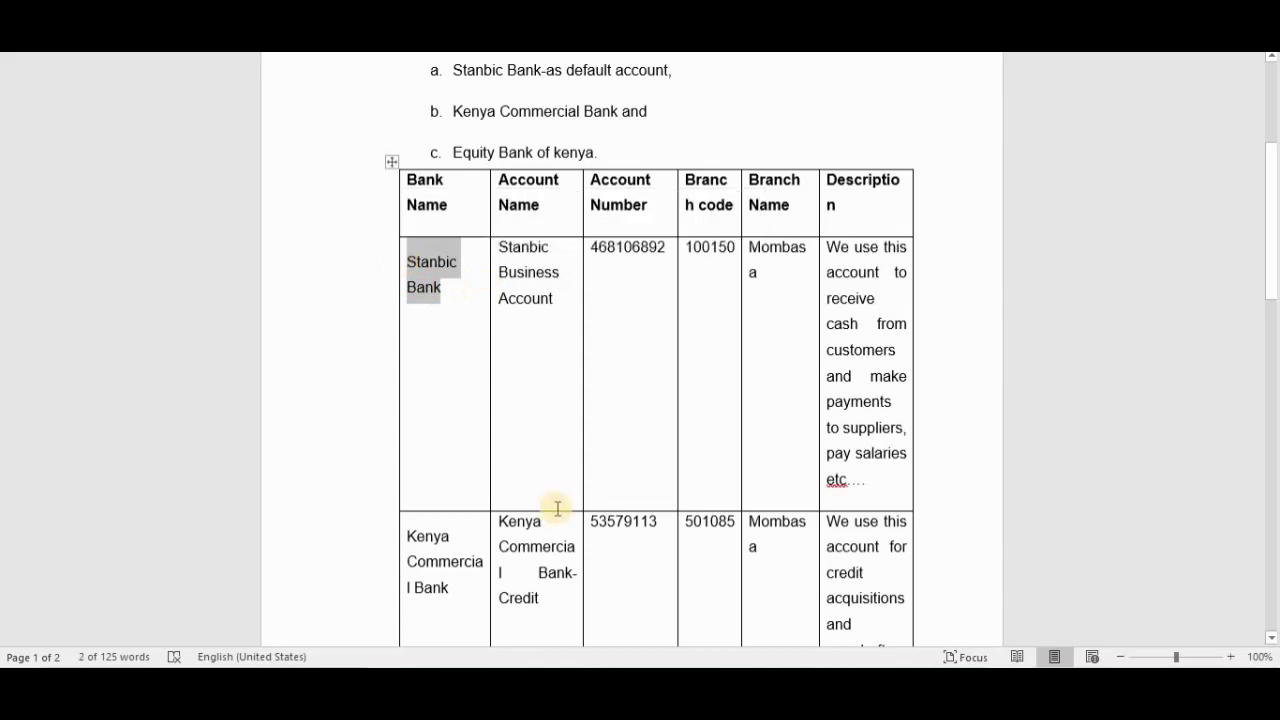
key("alt+Tab")
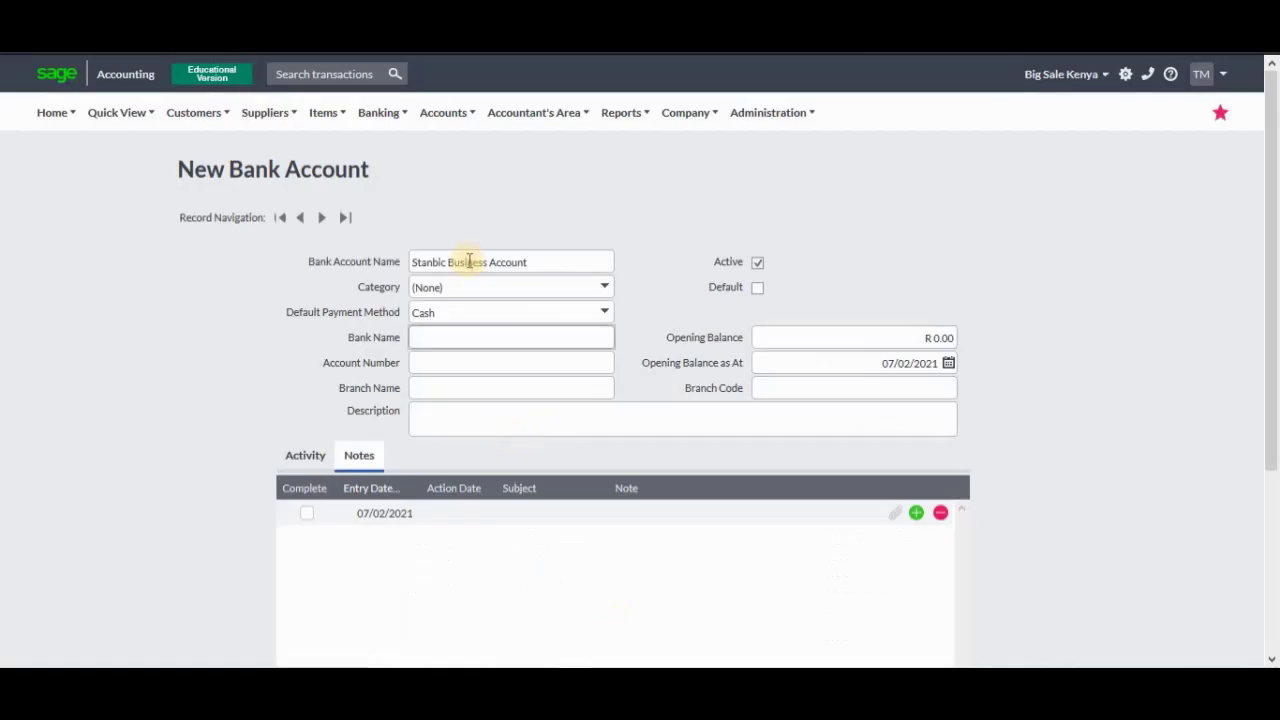
key("ctrl+v")
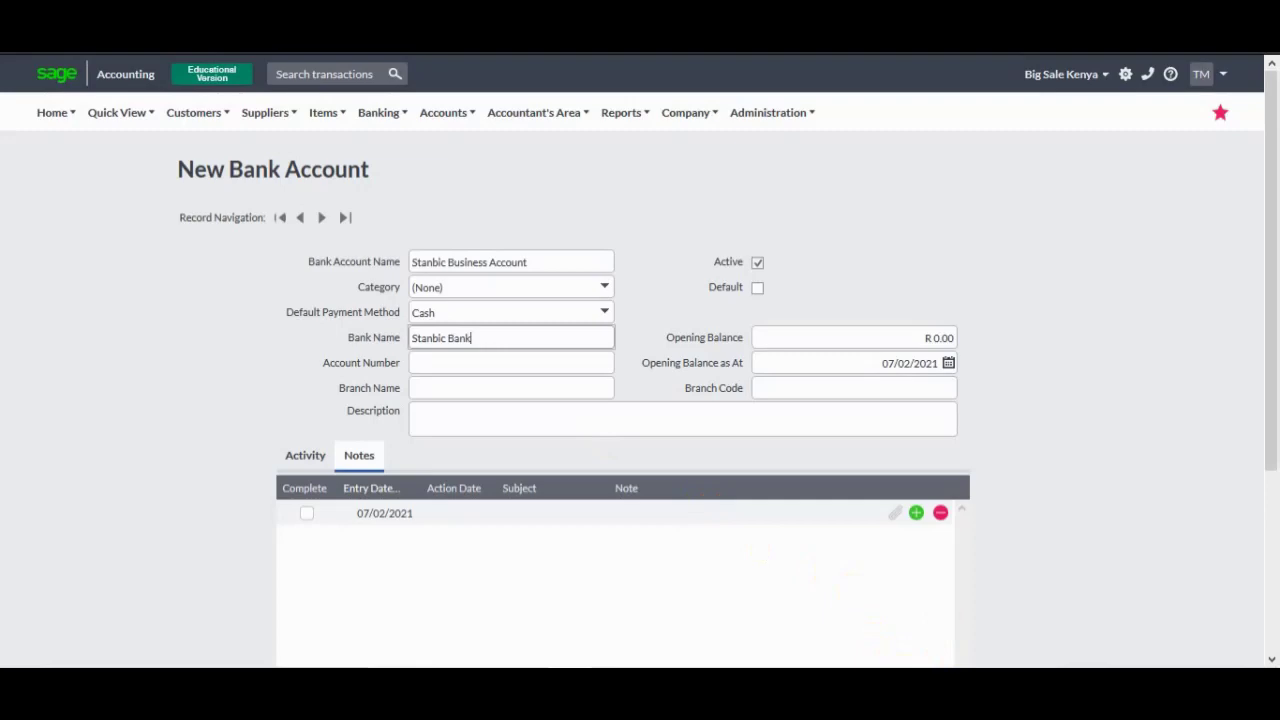
- Copy account number 468106892 from the Word table into the Account Number field
key("alt+Tab")
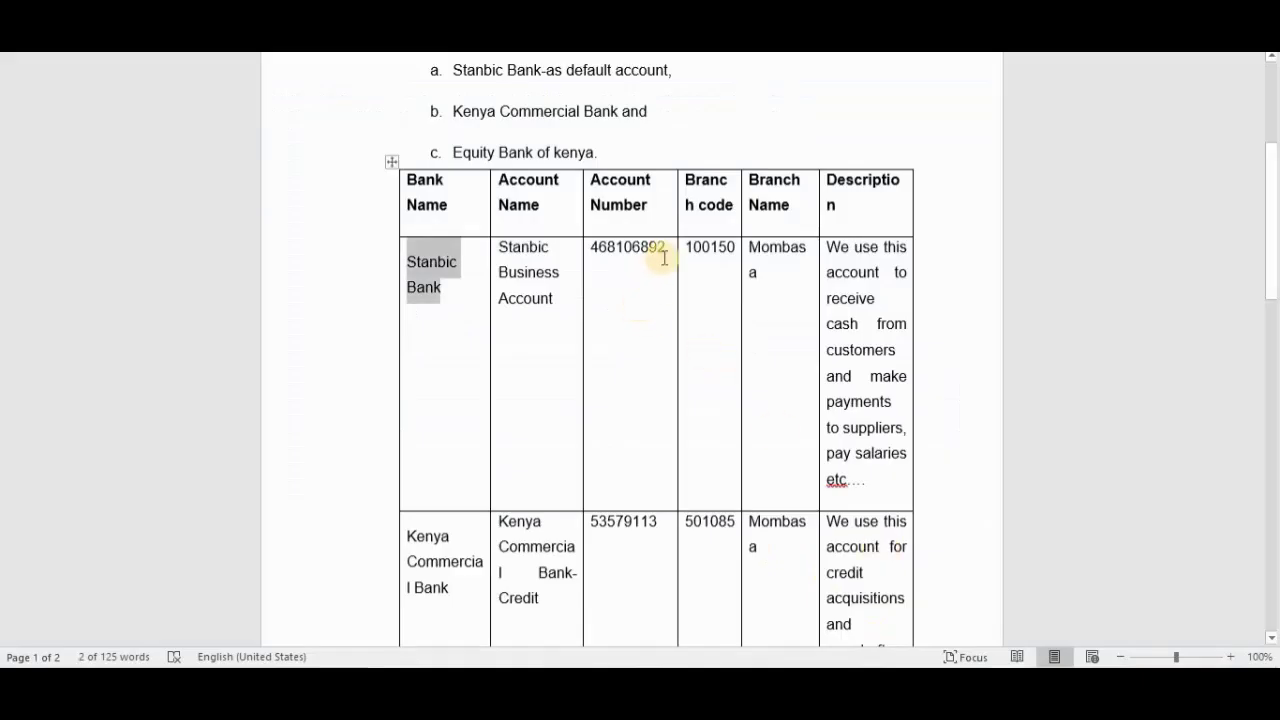
left_click_drag(664, 253, 589, 251)
key("ctrl+c")
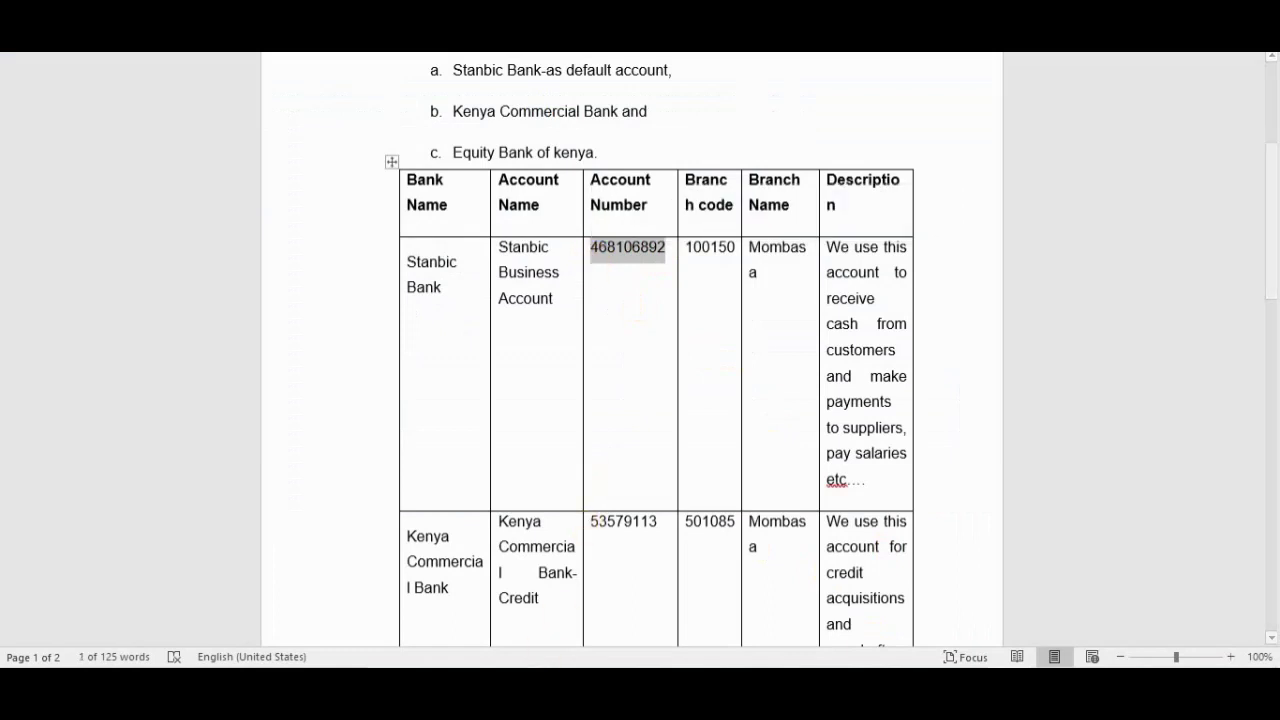
key("alt+Tab")
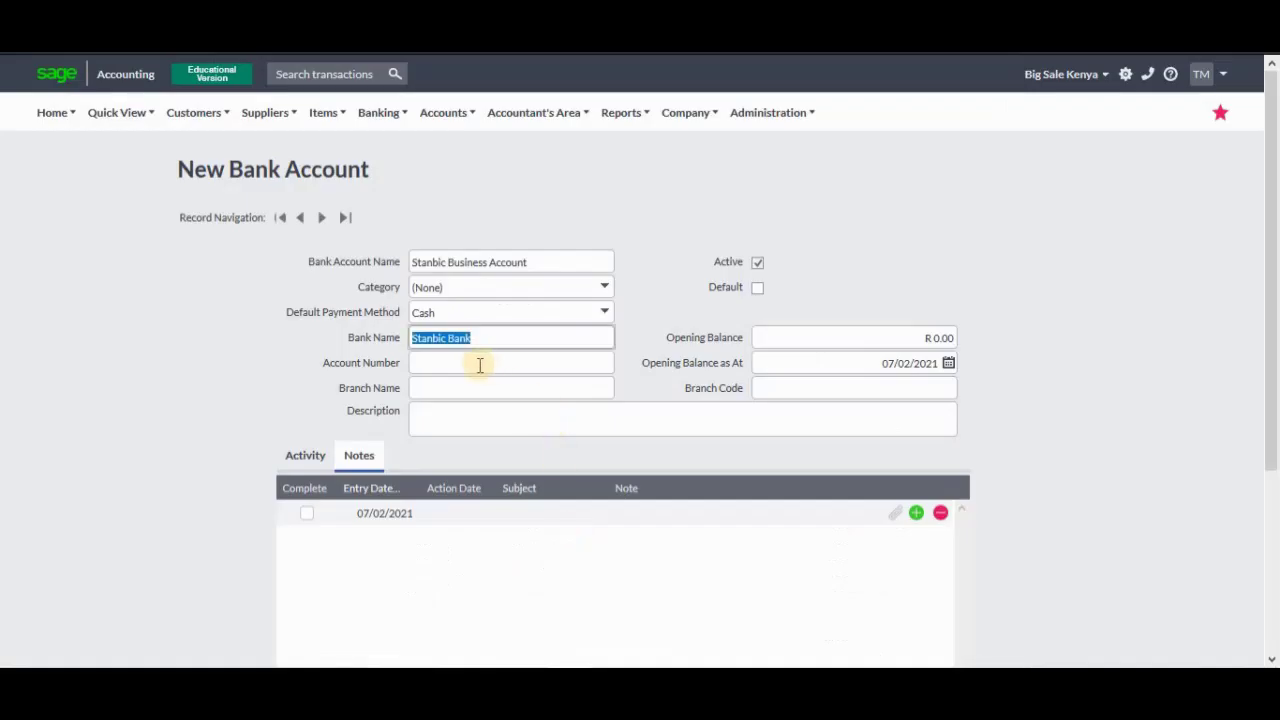
left_click(480, 365)
key("ctrl+v")
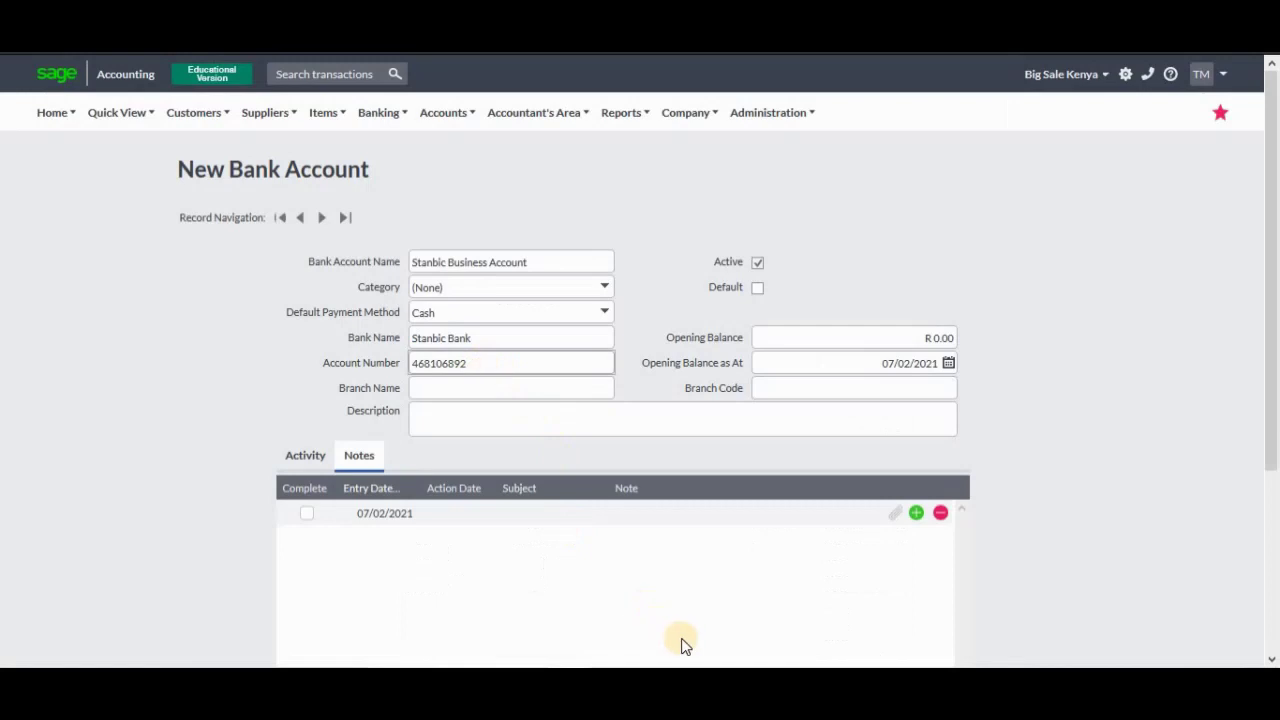
- Copy the branch name 'Mombasa' from the Word table into the Branch Name field
key("alt+Tab")
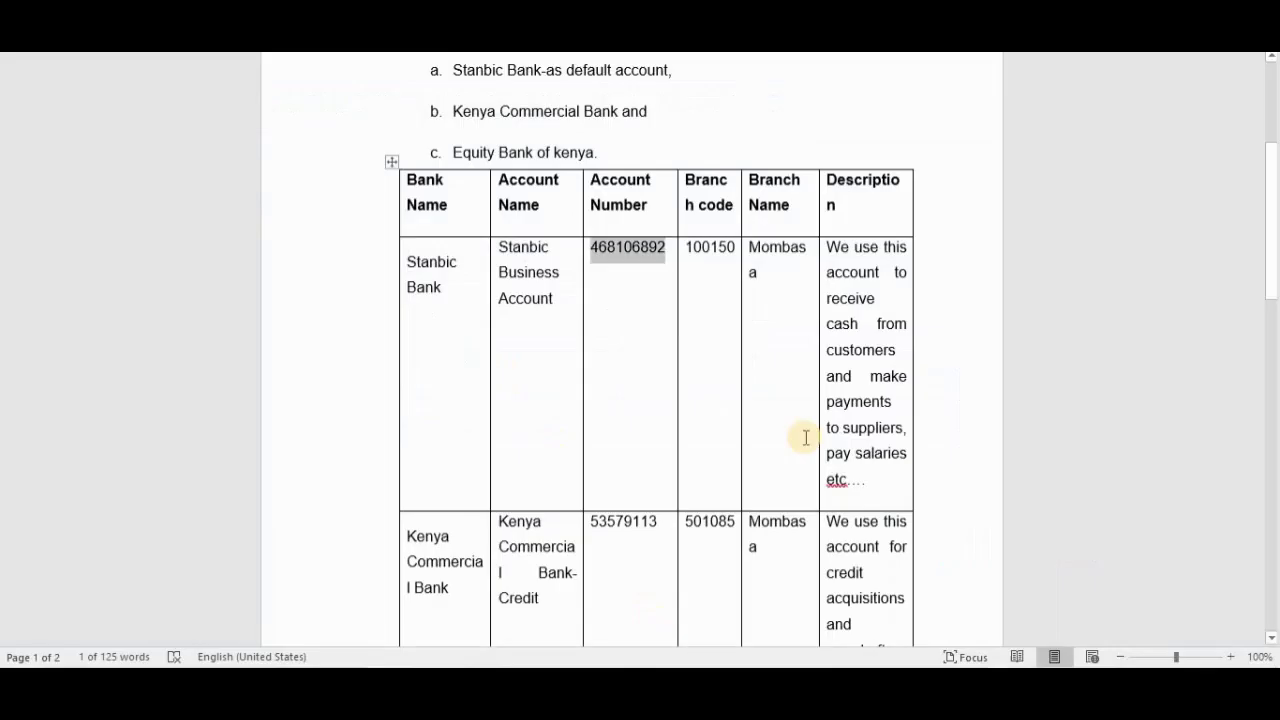
left_click(730, 253)
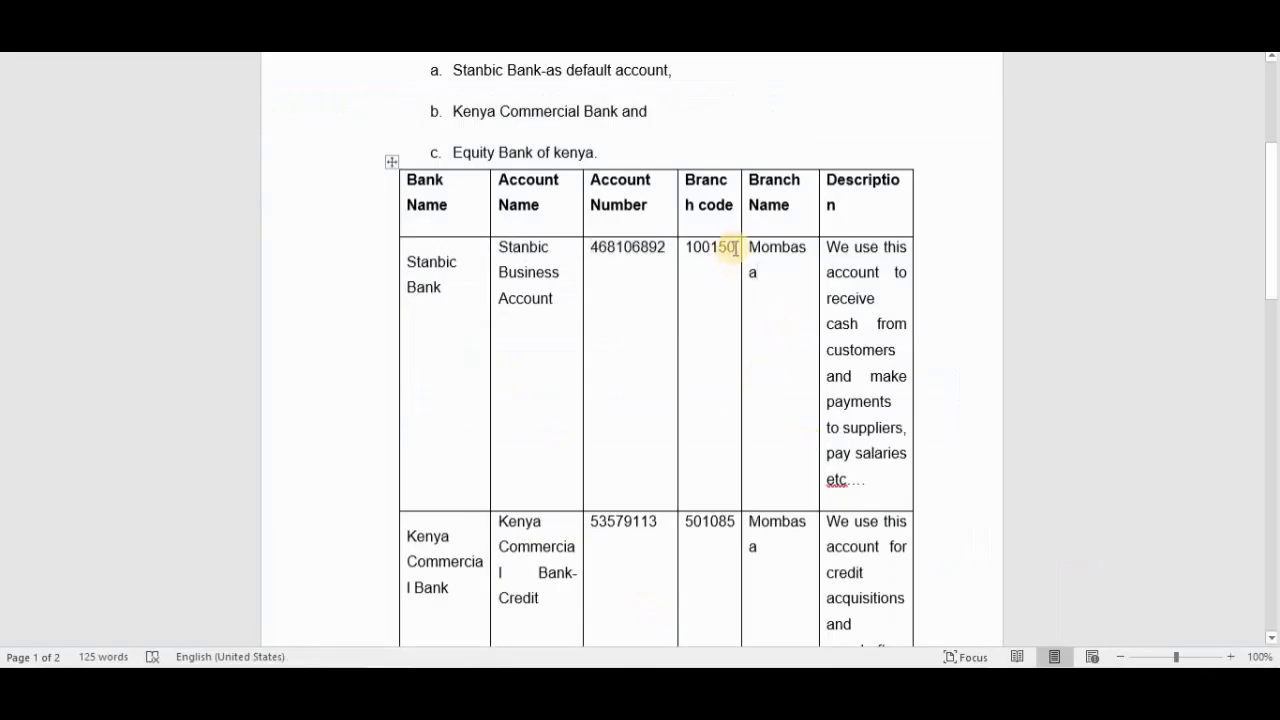
left_click_drag(735, 248, 680, 250)
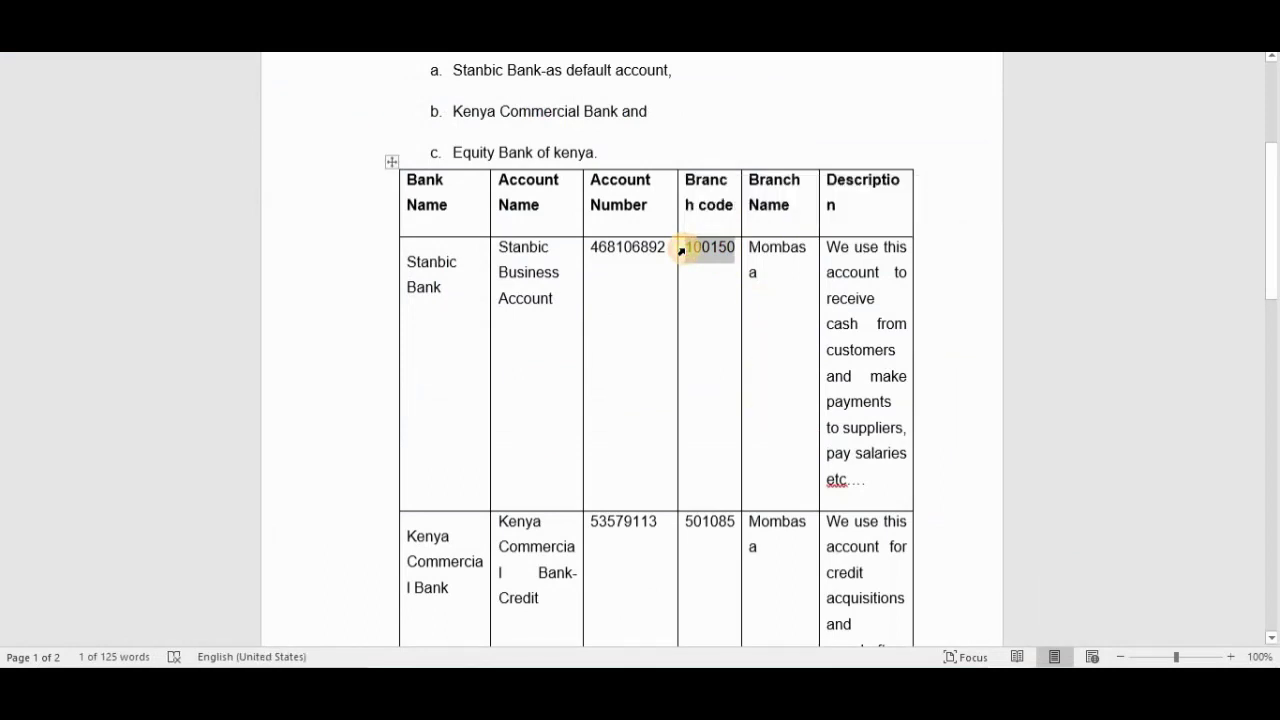
key("alt+Tab")
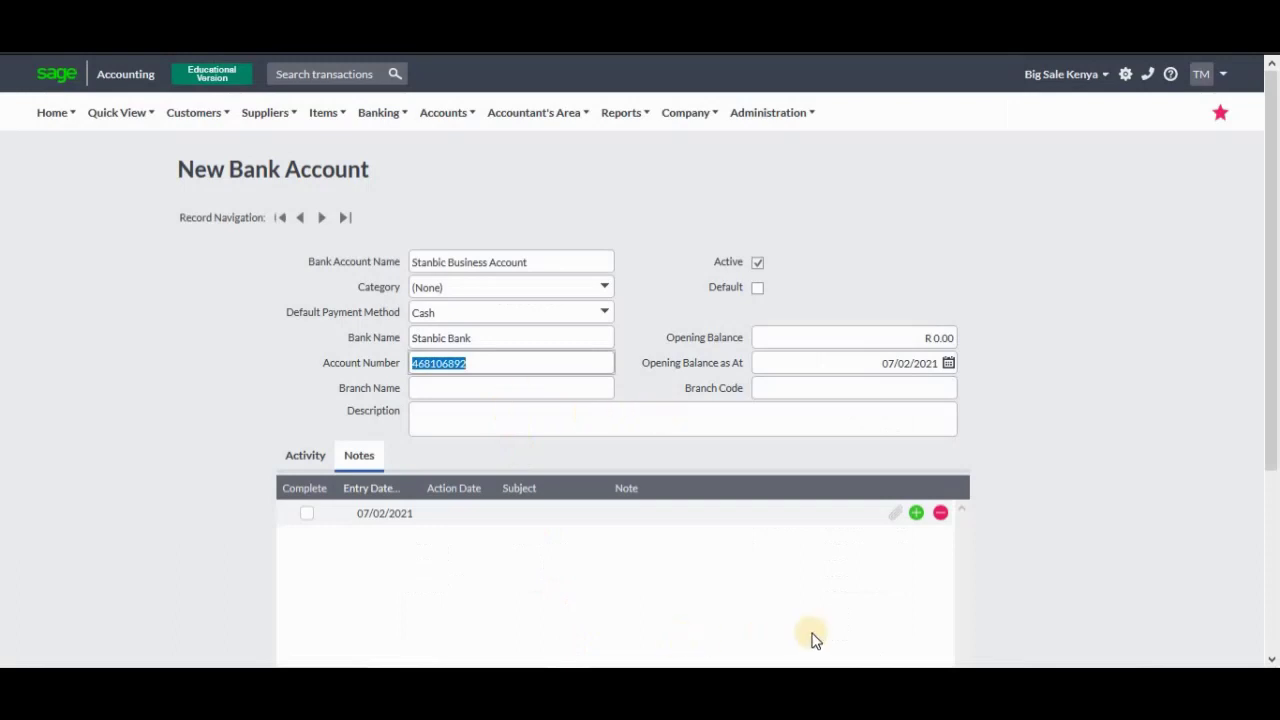
key("alt+Tab")
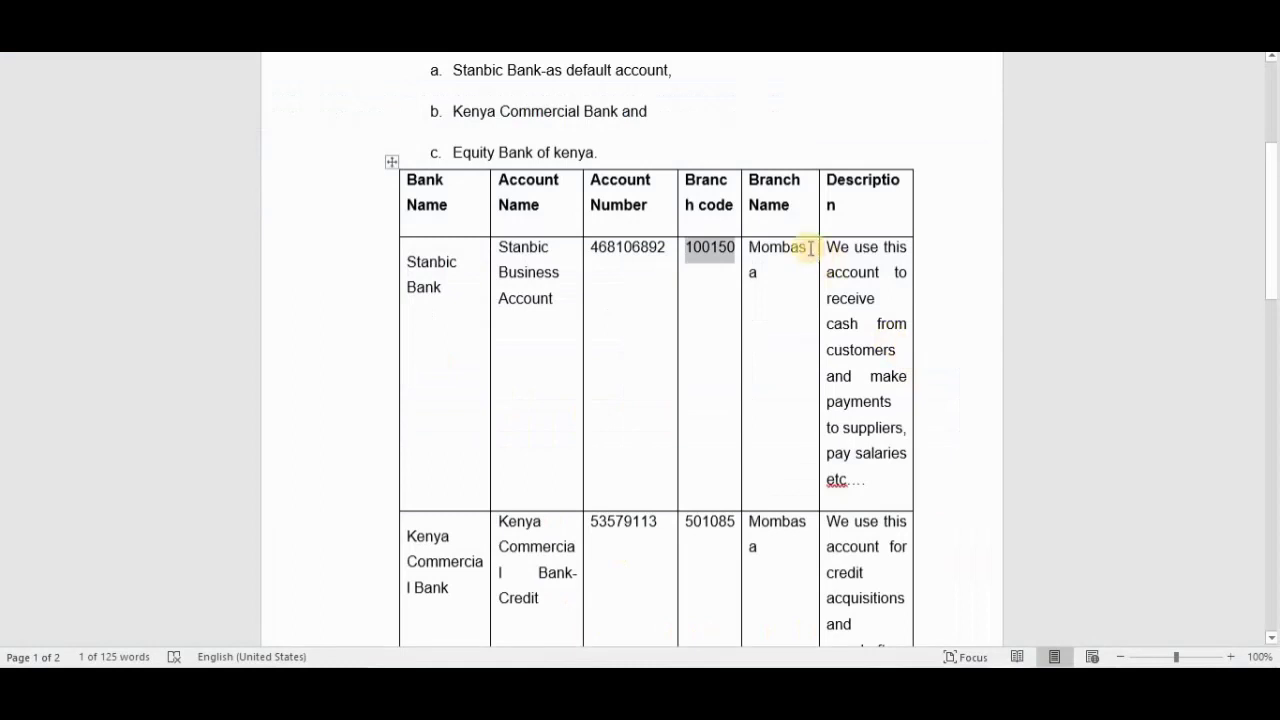
left_click_drag(810, 249, 746, 250)
key("ctrl+c")
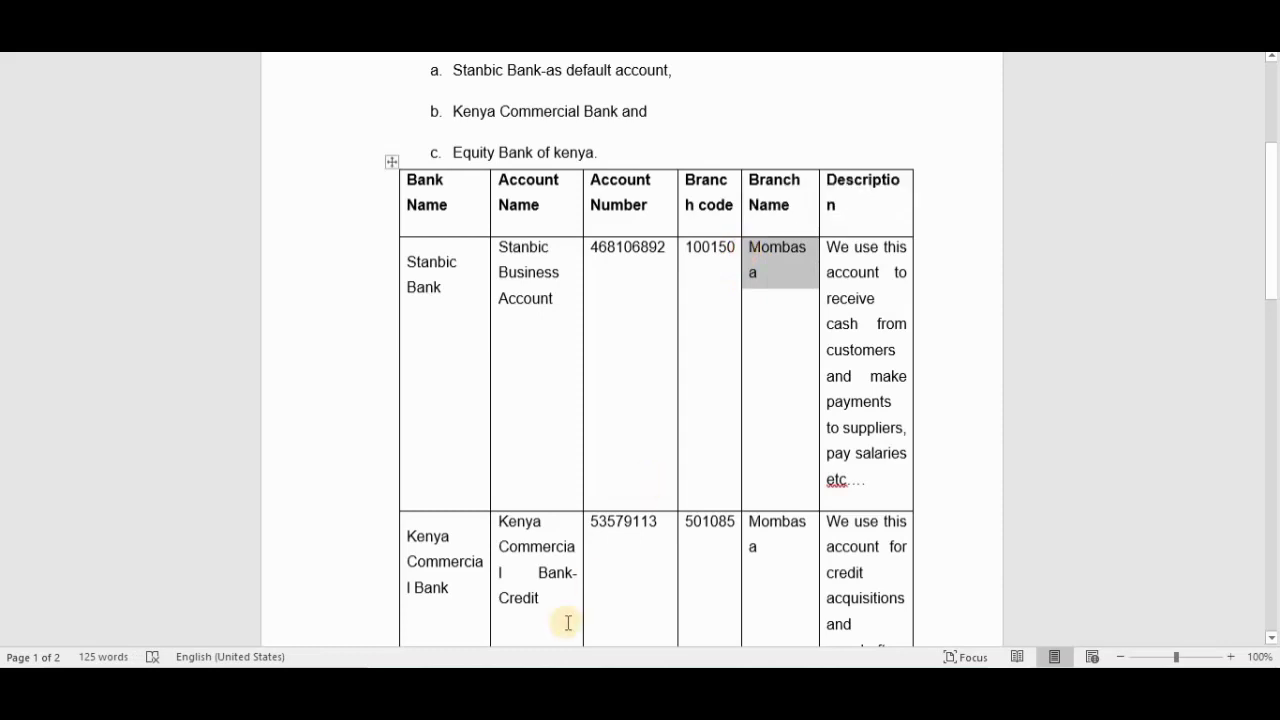
key("alt+Tab")
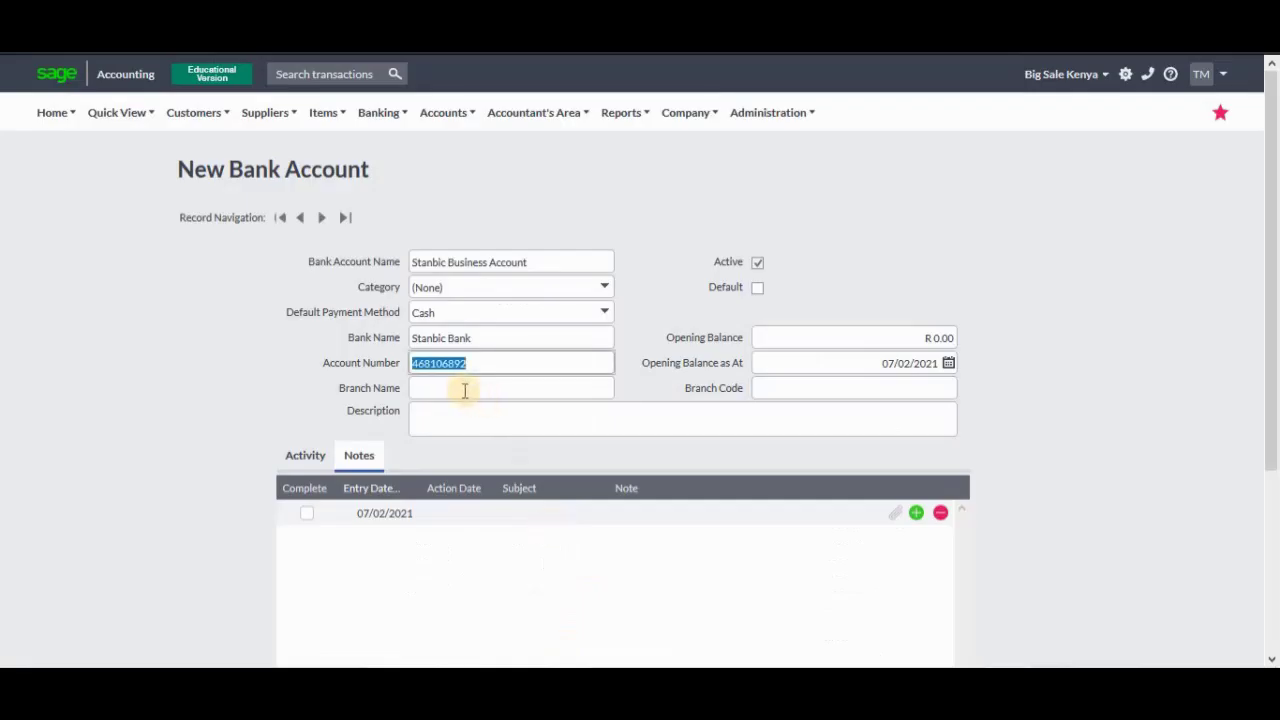
left_click(464, 390)
key("ctrl+v")
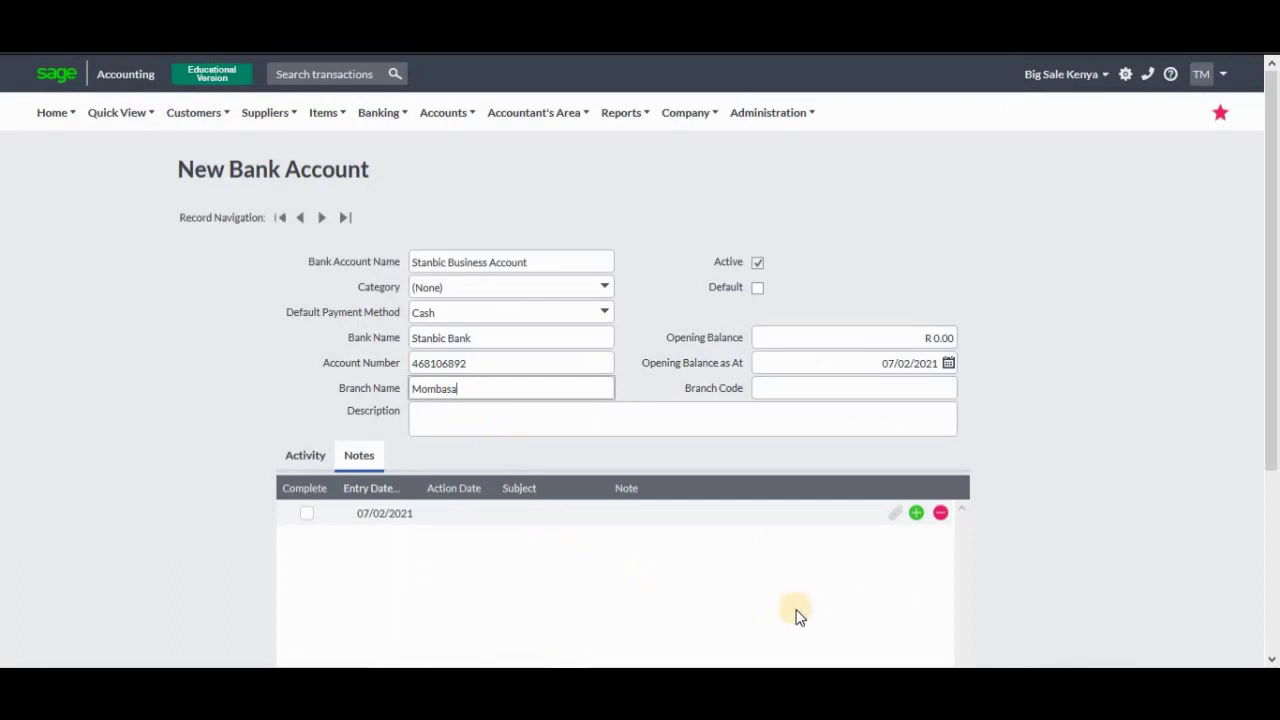
- Copy branch code 100150 from the Word table into the Branch Code field
key("alt+Tab")
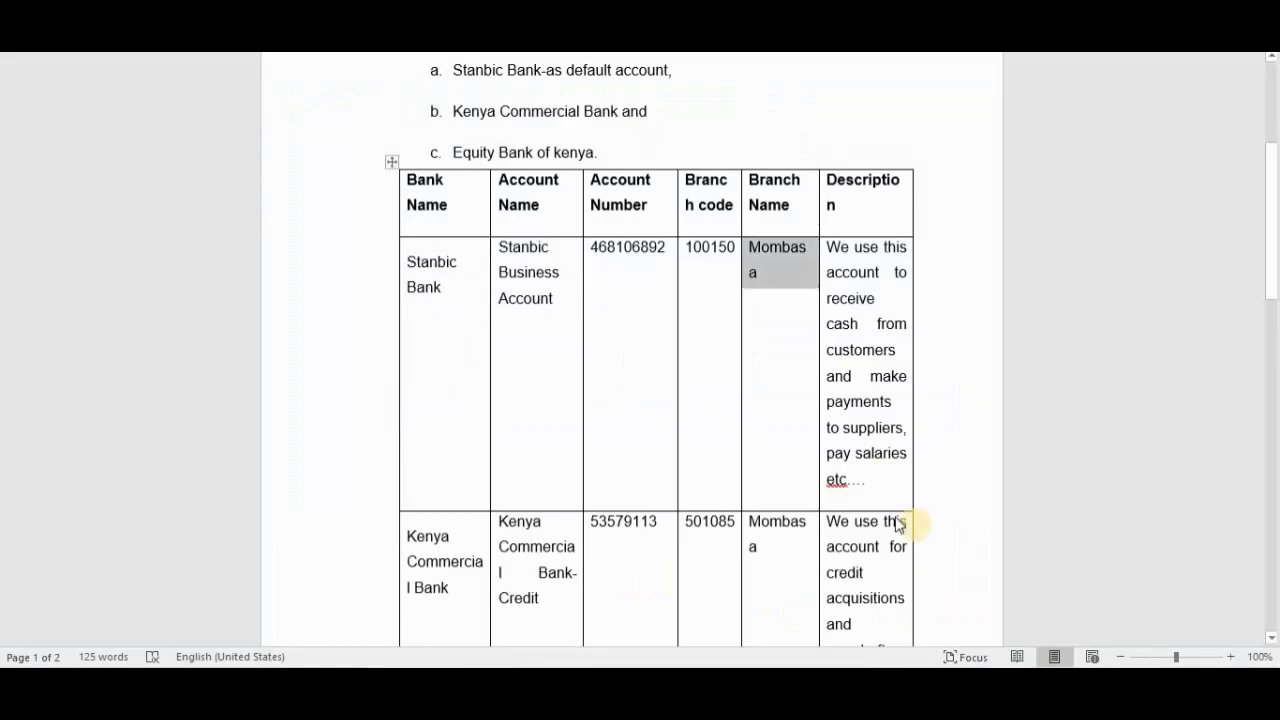
left_click_drag(735, 250, 686, 250)
key("ctrl+c")
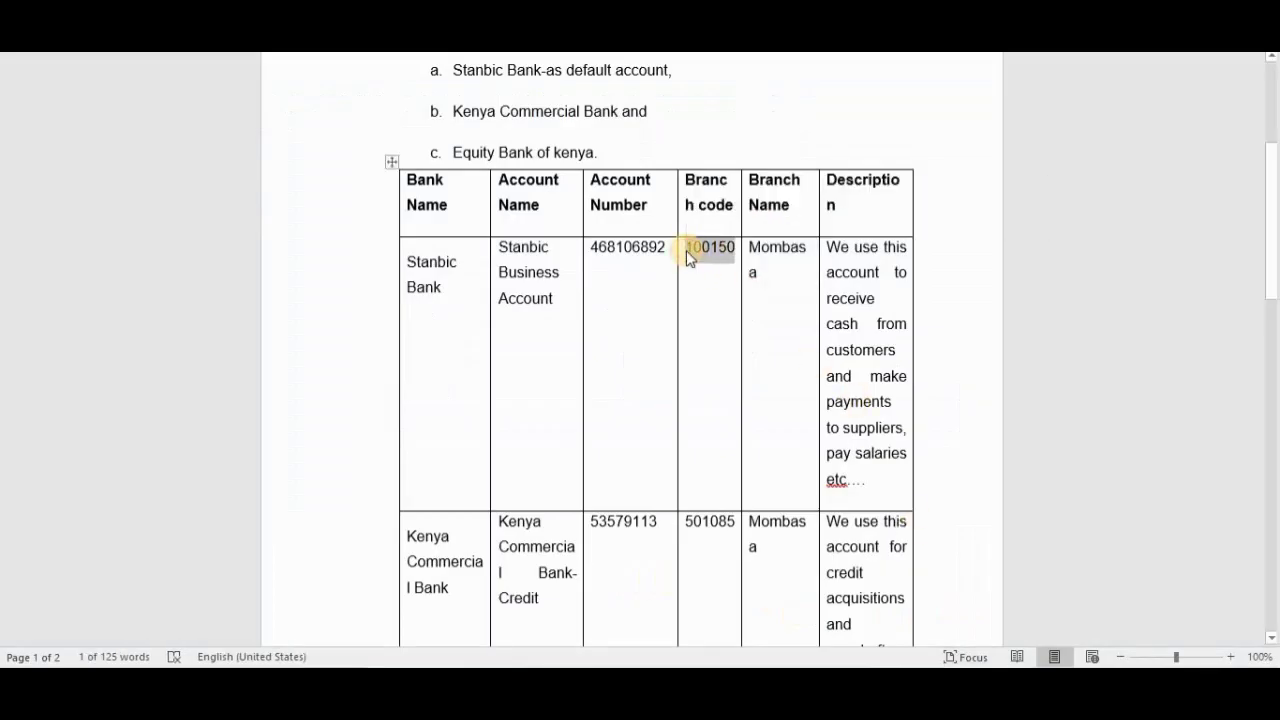
key("alt+Tab")
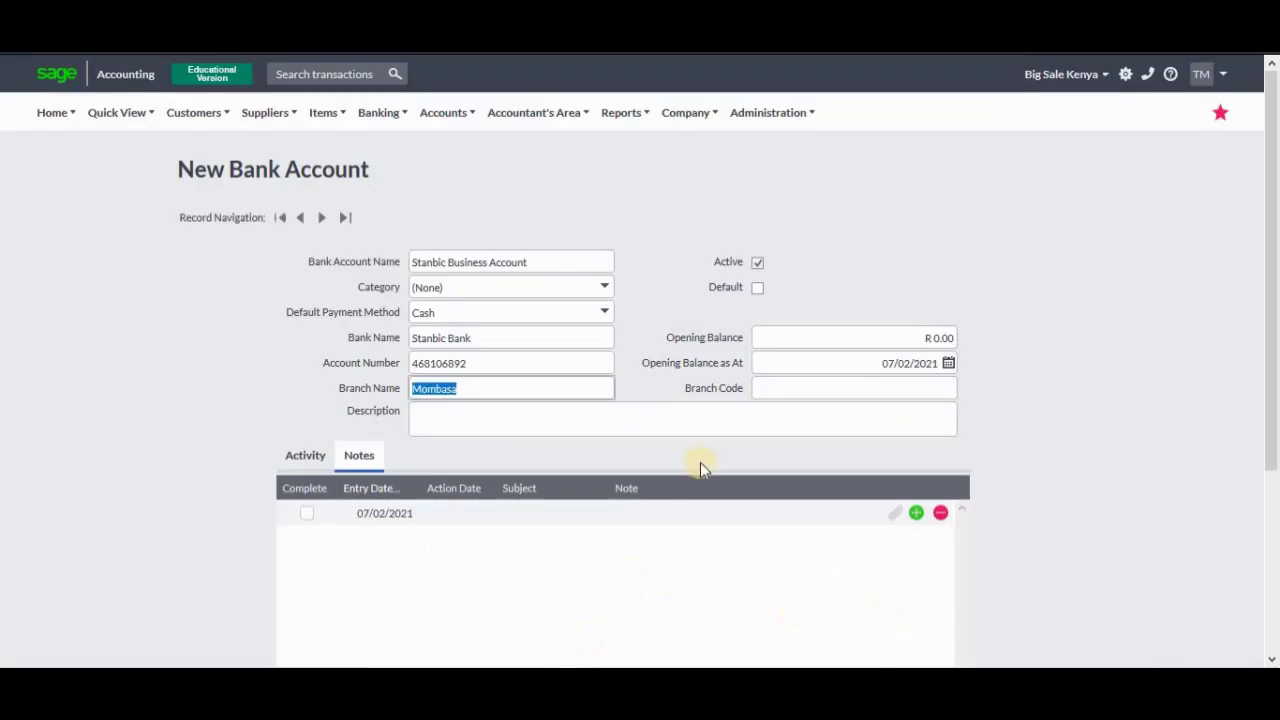
left_click(814, 388)
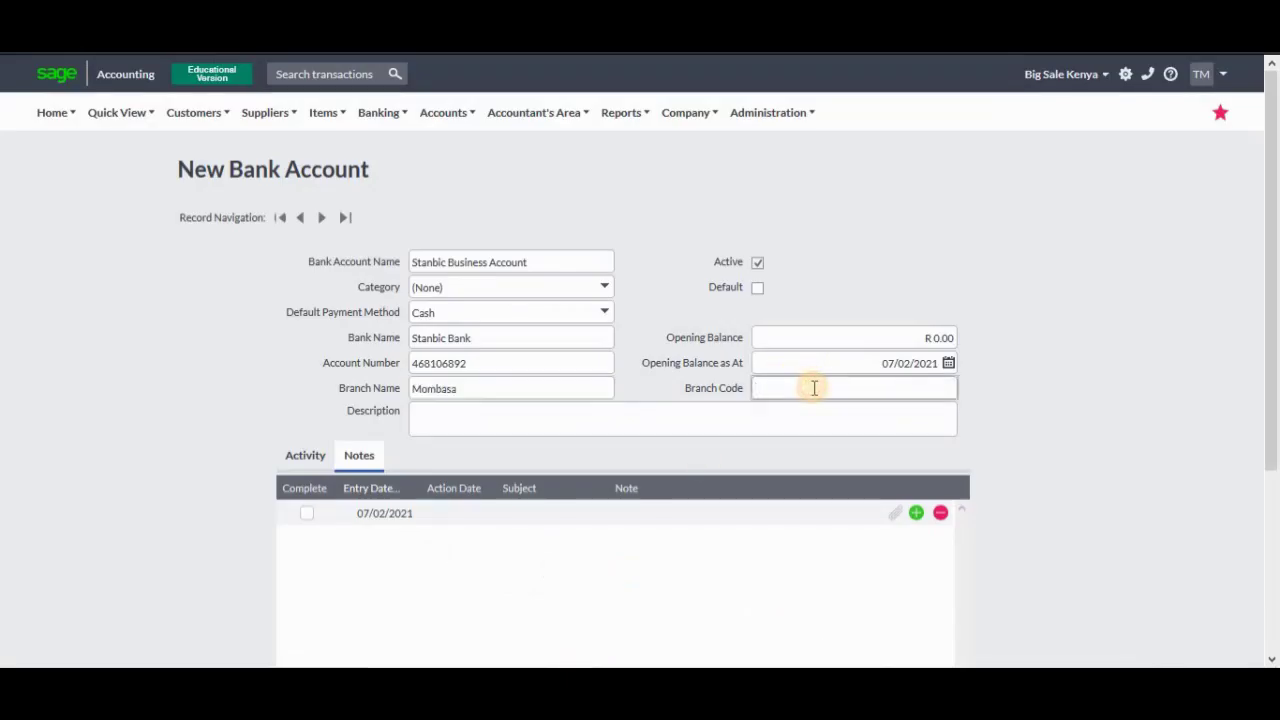
key("ctrl+v")
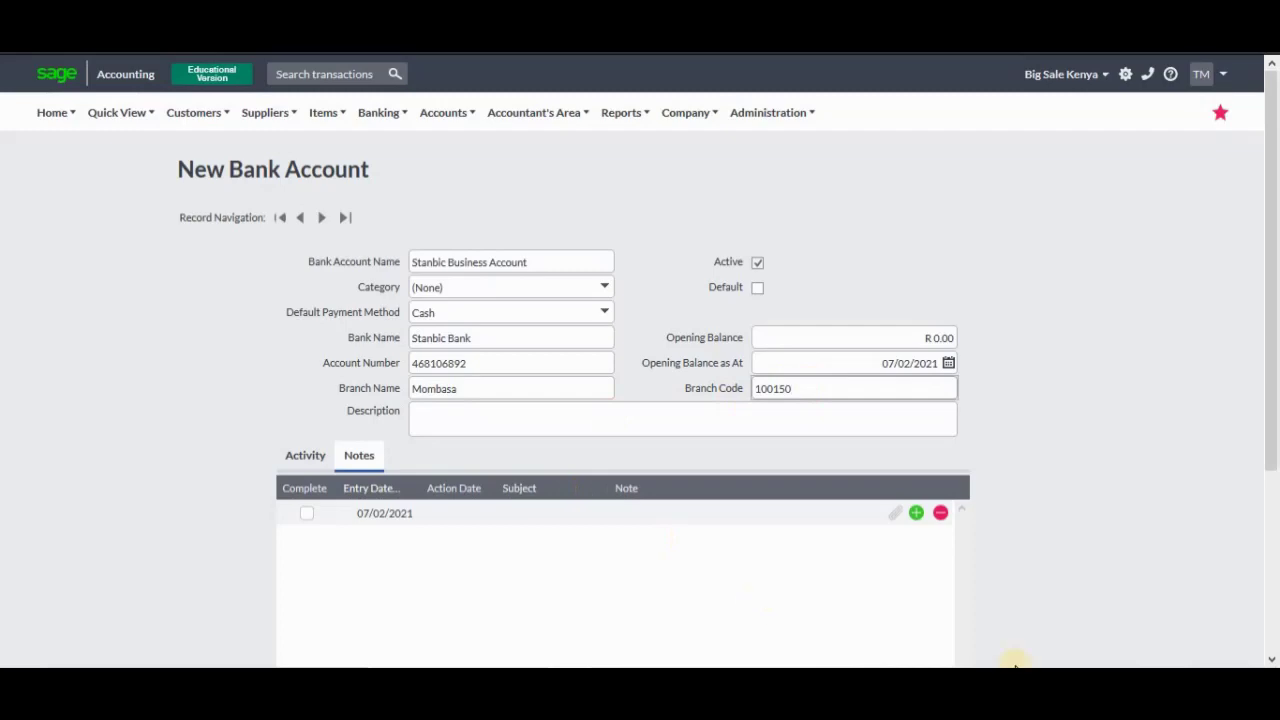
- Paste the Word description about receiving customer cash and paying suppliers and salaries into Description
key("alt+Tab")
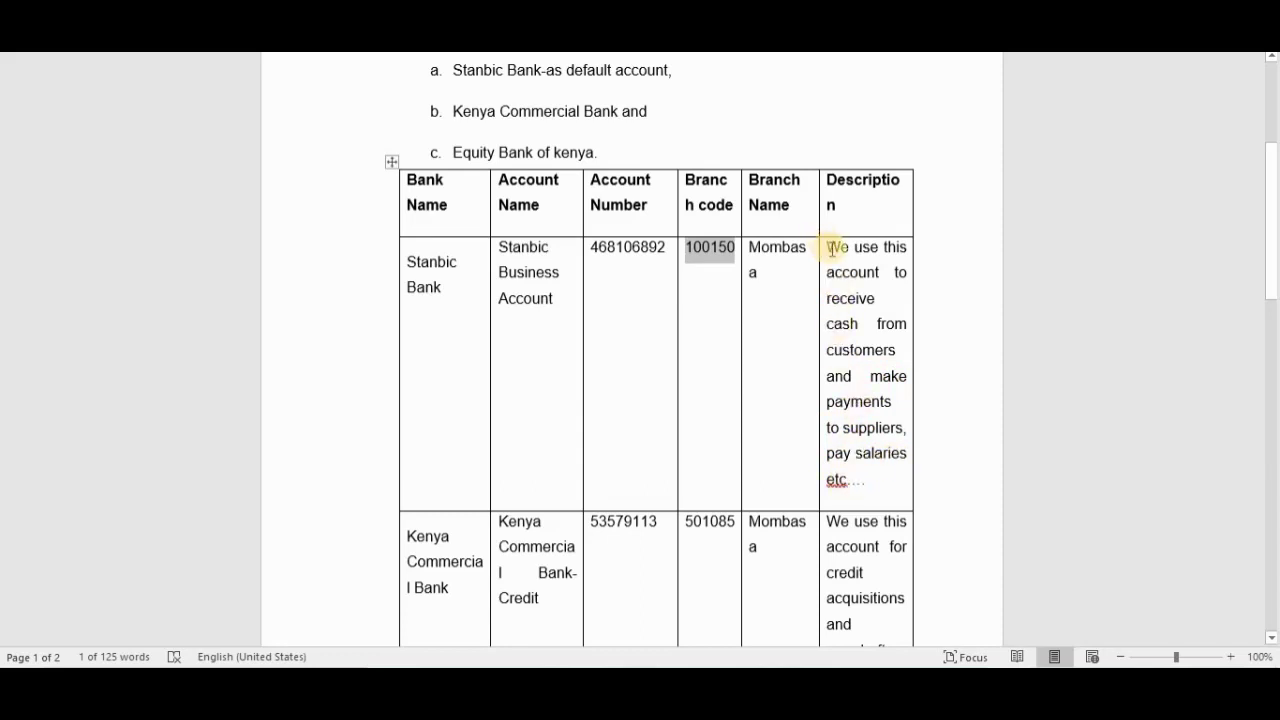
left_click_drag(835, 256, 880, 490)
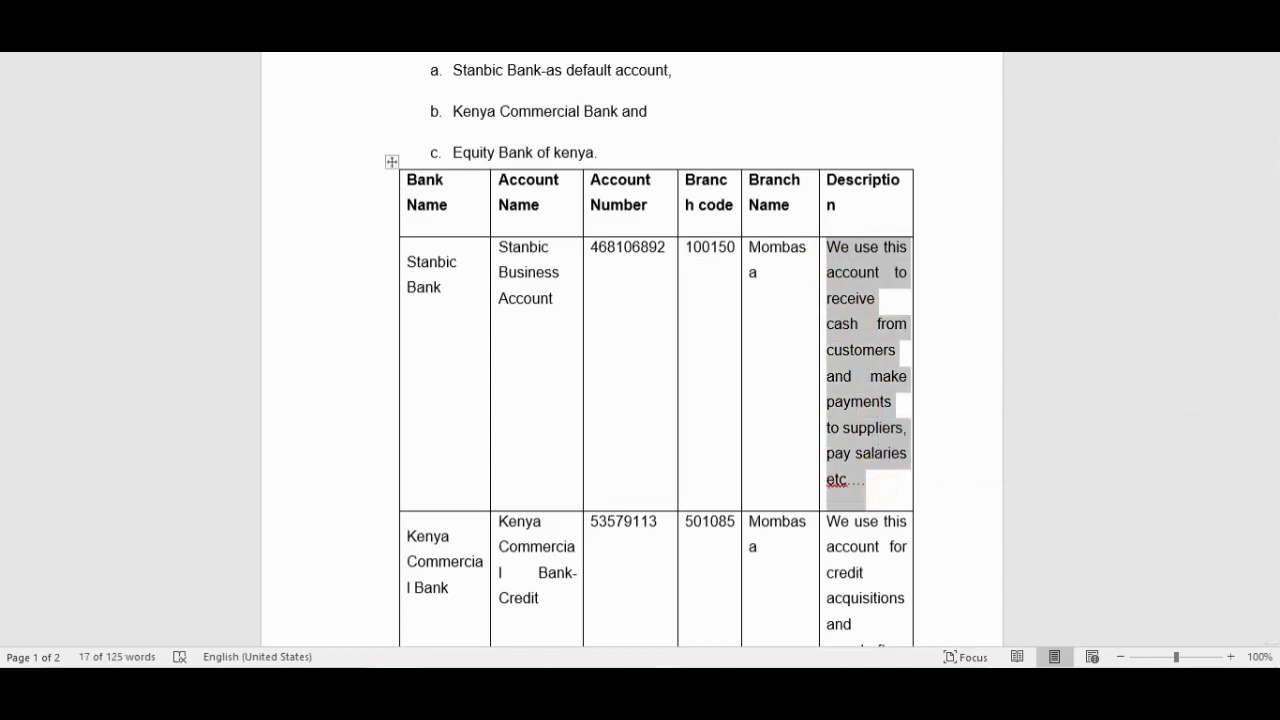
key("alt+Tab")
left_click(579, 432)
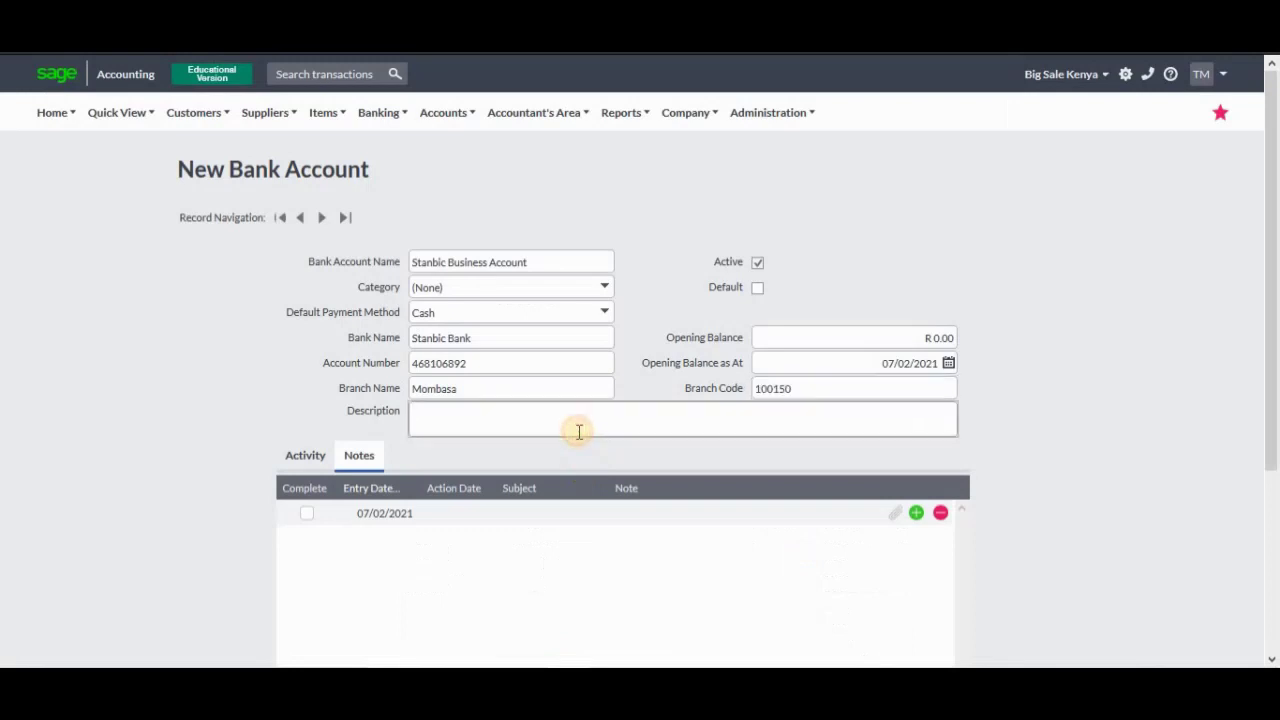
type("We use this account to receive cash from customers and make payments to suppliers, pay salaries etc…")
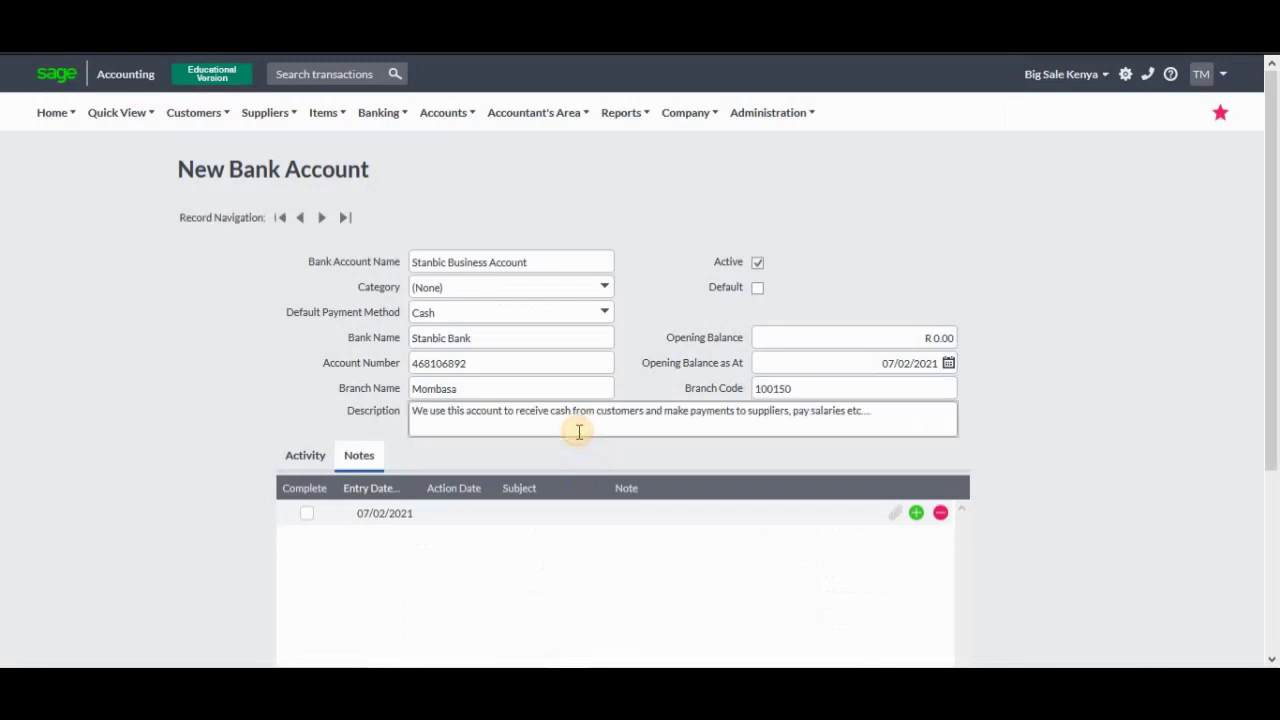
scroll(1274, 452, "down", 1)
scroll(1275, 452, "down", 3)
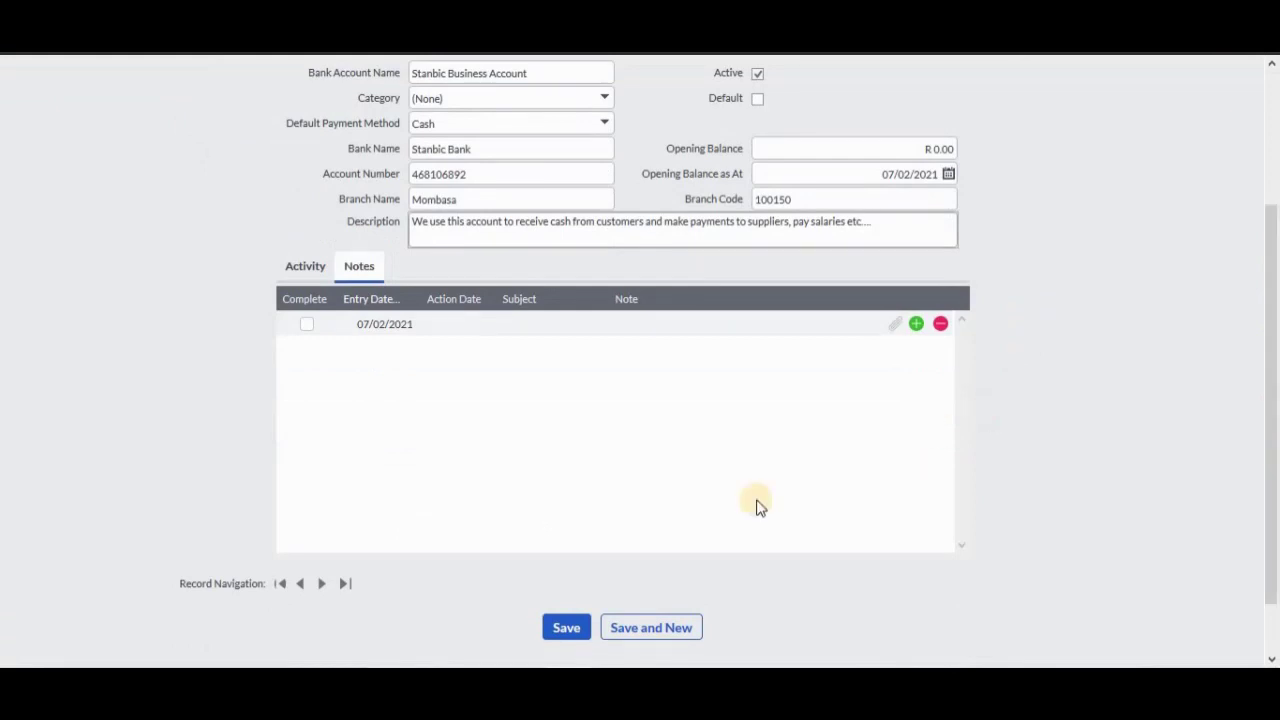
mouse_move(658, 590)
key("alt+Tab")
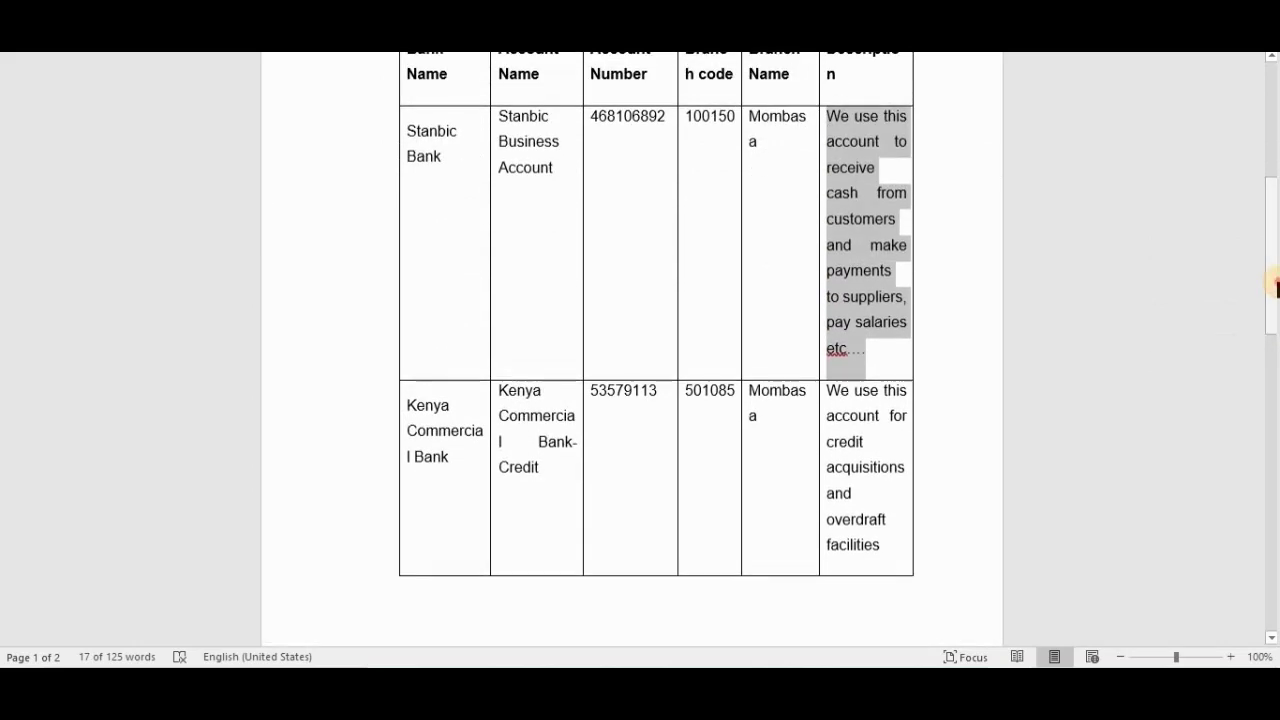
left_click(766, 337)
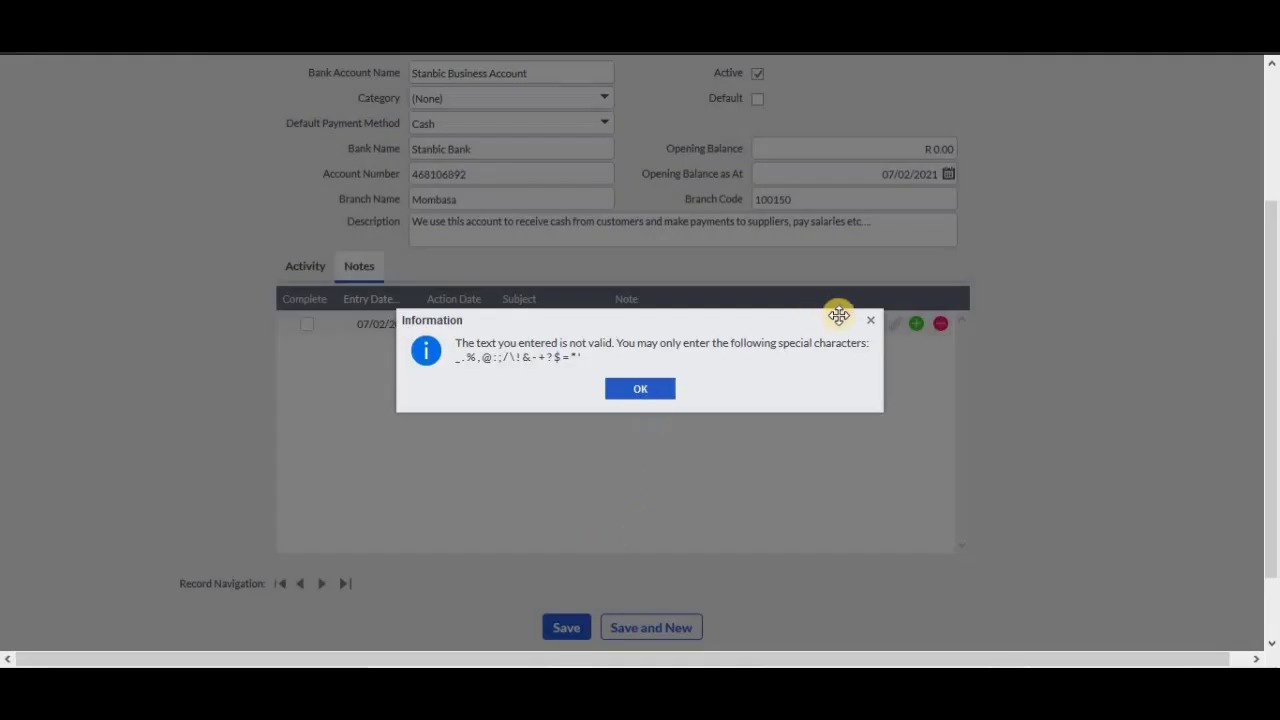
left_click(870, 322)
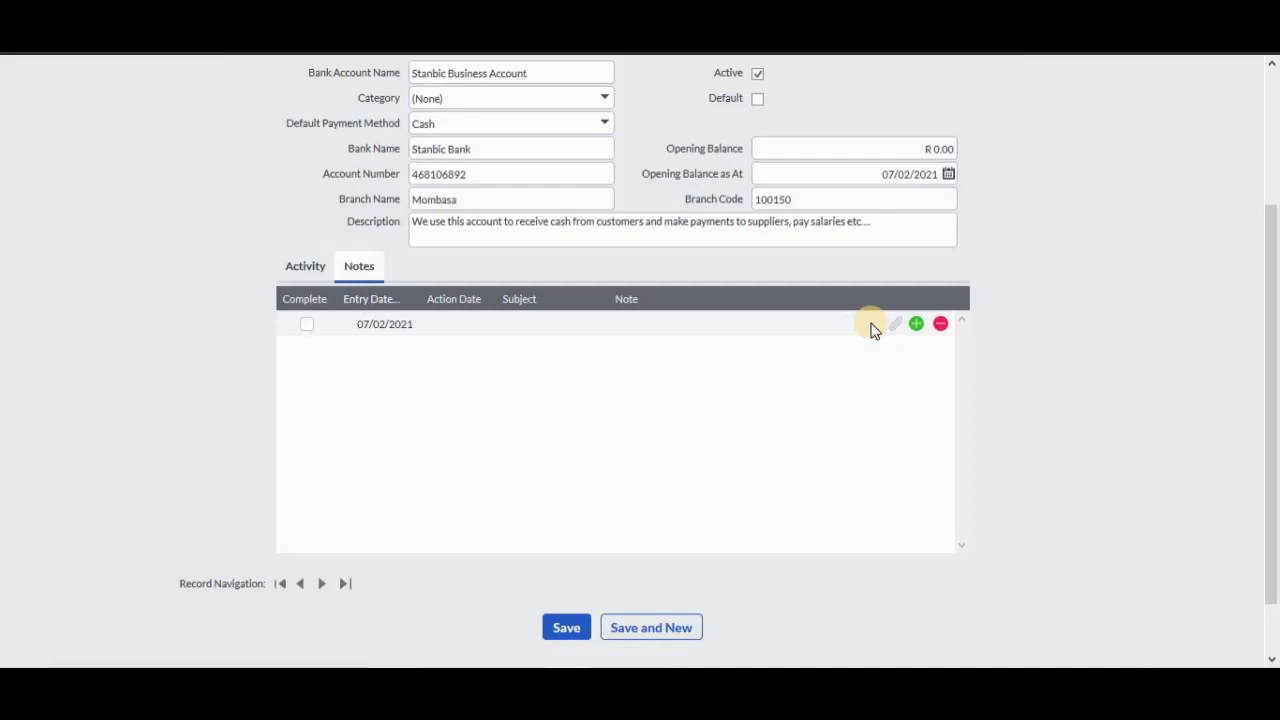
- Save the completed Stanbic Business Account bank account form
left_click(568, 628)
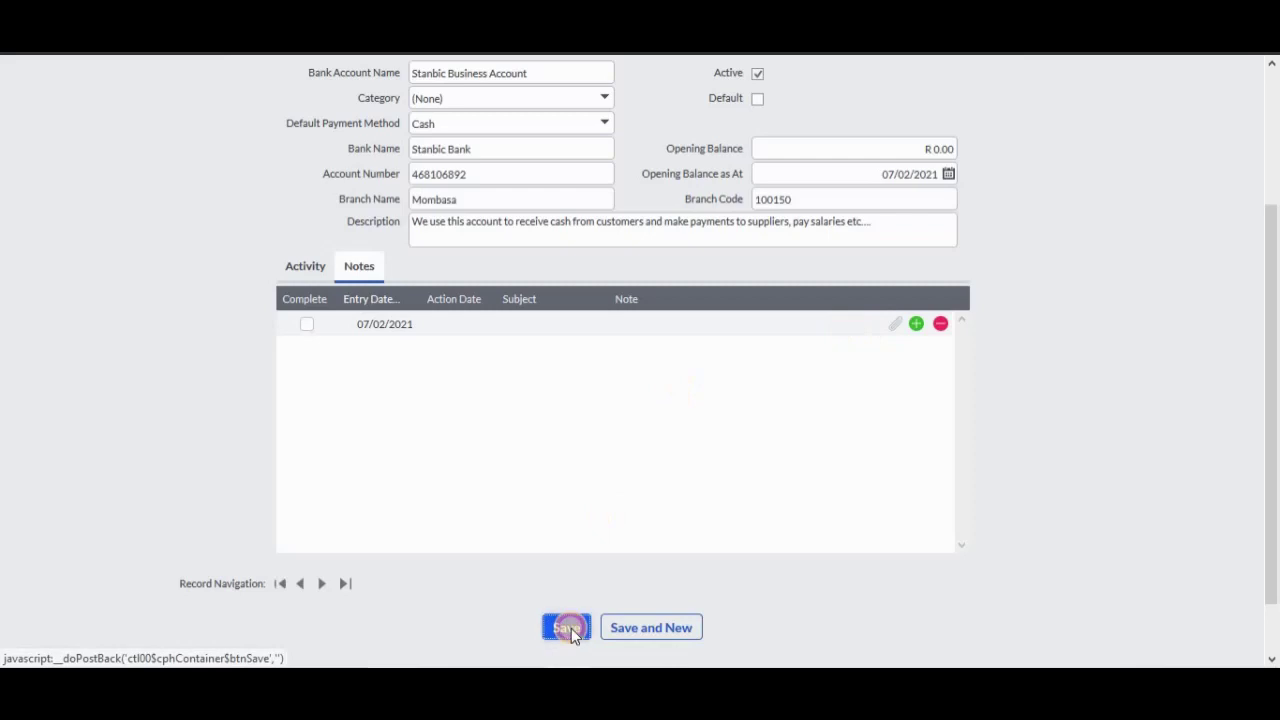